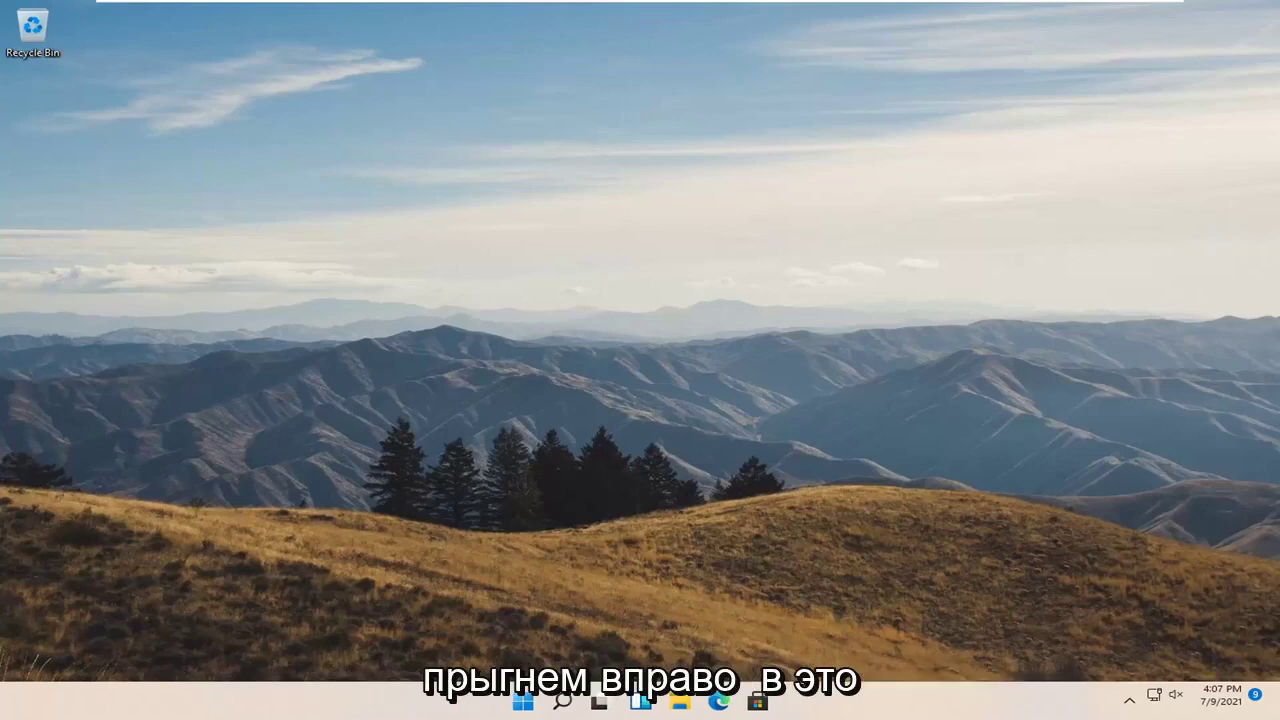
Launch the Local Group Policy Editor from a Windows Search for 'group policy'
left_click(563, 702)
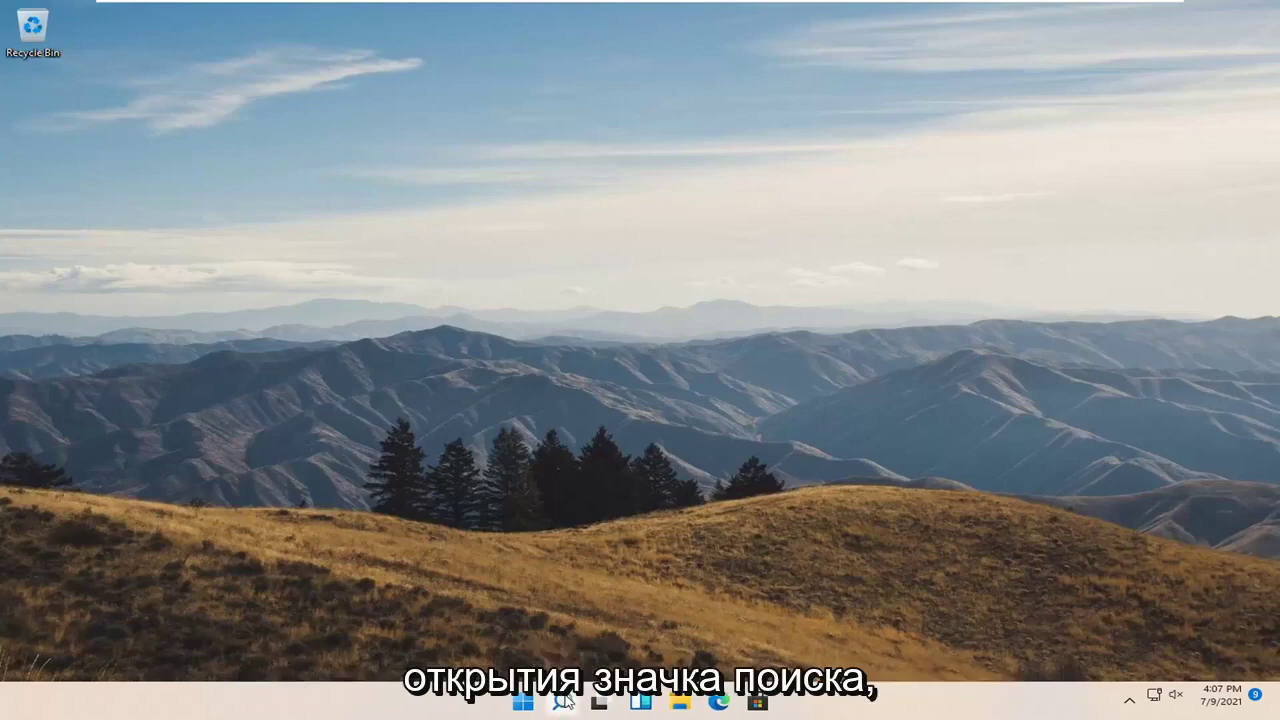
type("group policy")
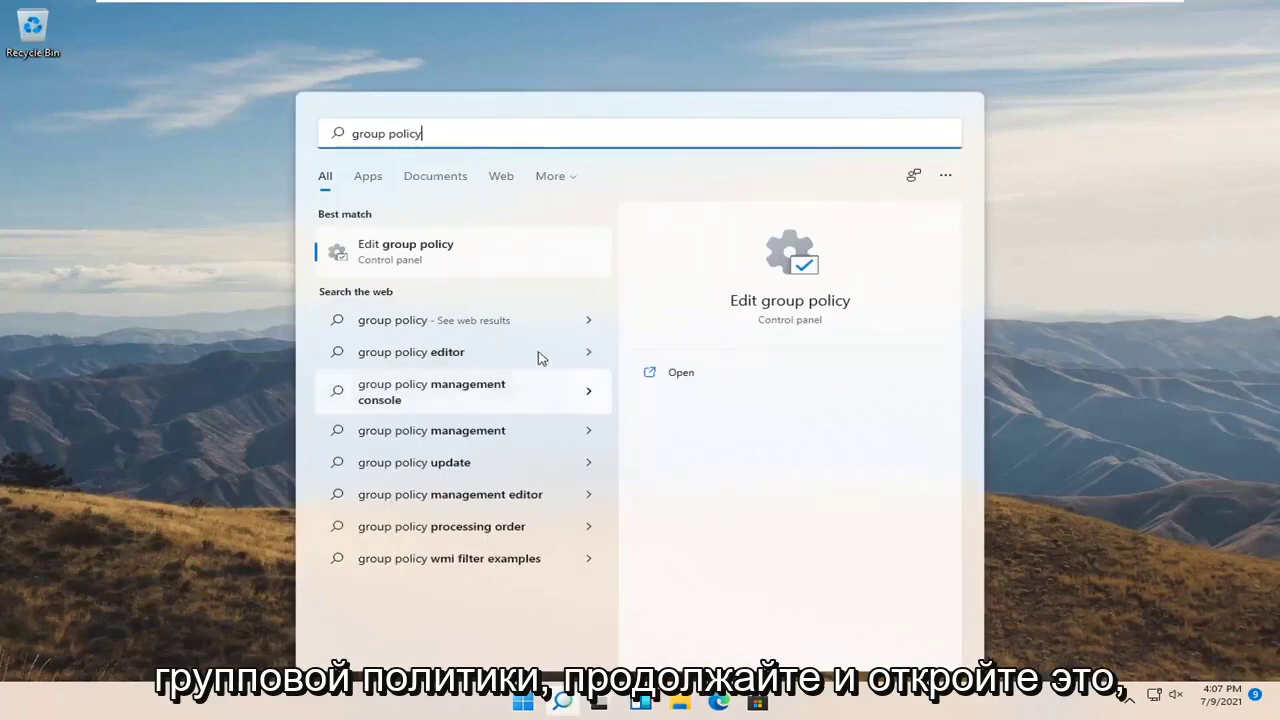
left_click(410, 257)
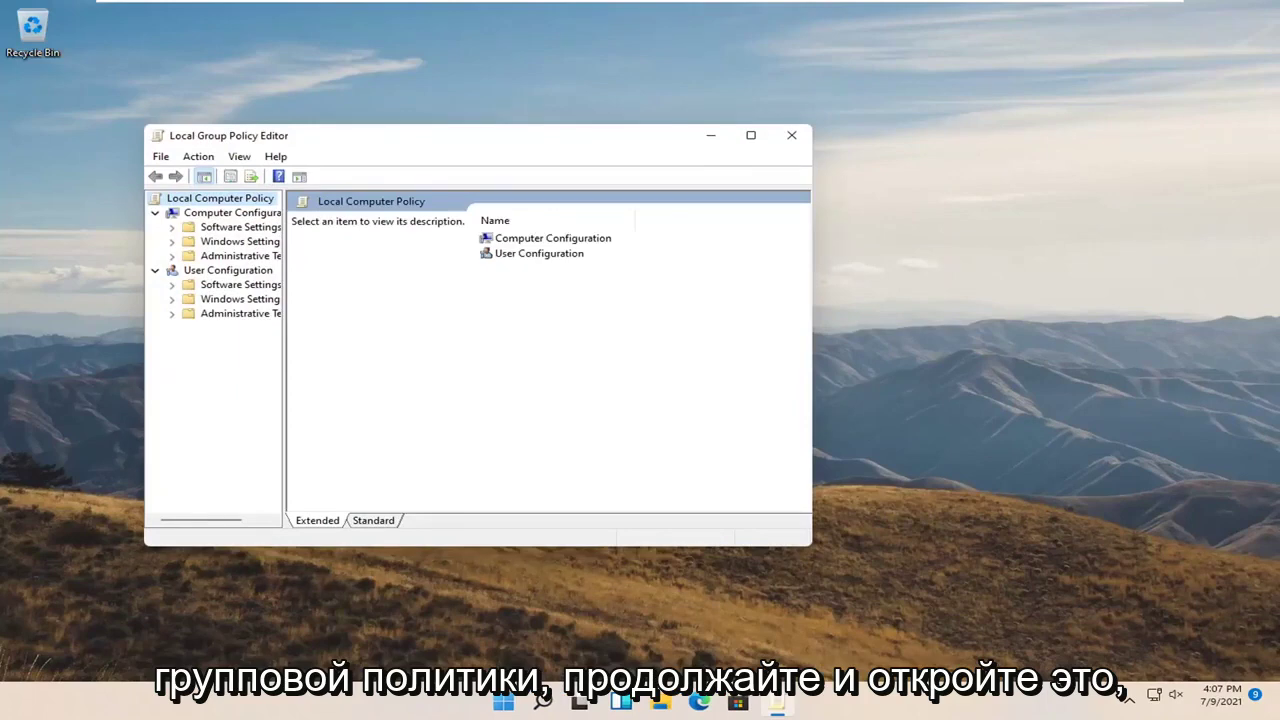
Maximize the editor, widen the tree, and show the BitLocker Drive Encryption > Operating System Drives policies
left_click(750, 135)
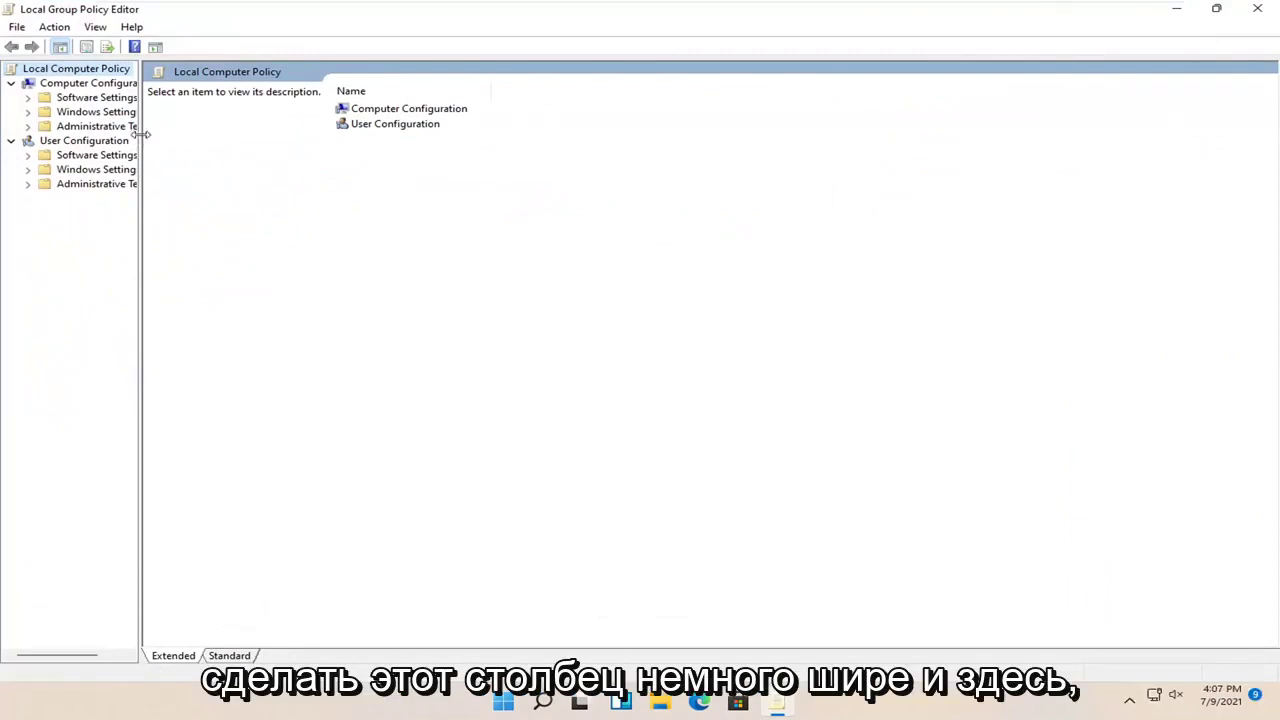
left_click_drag(143, 134, 244, 137)
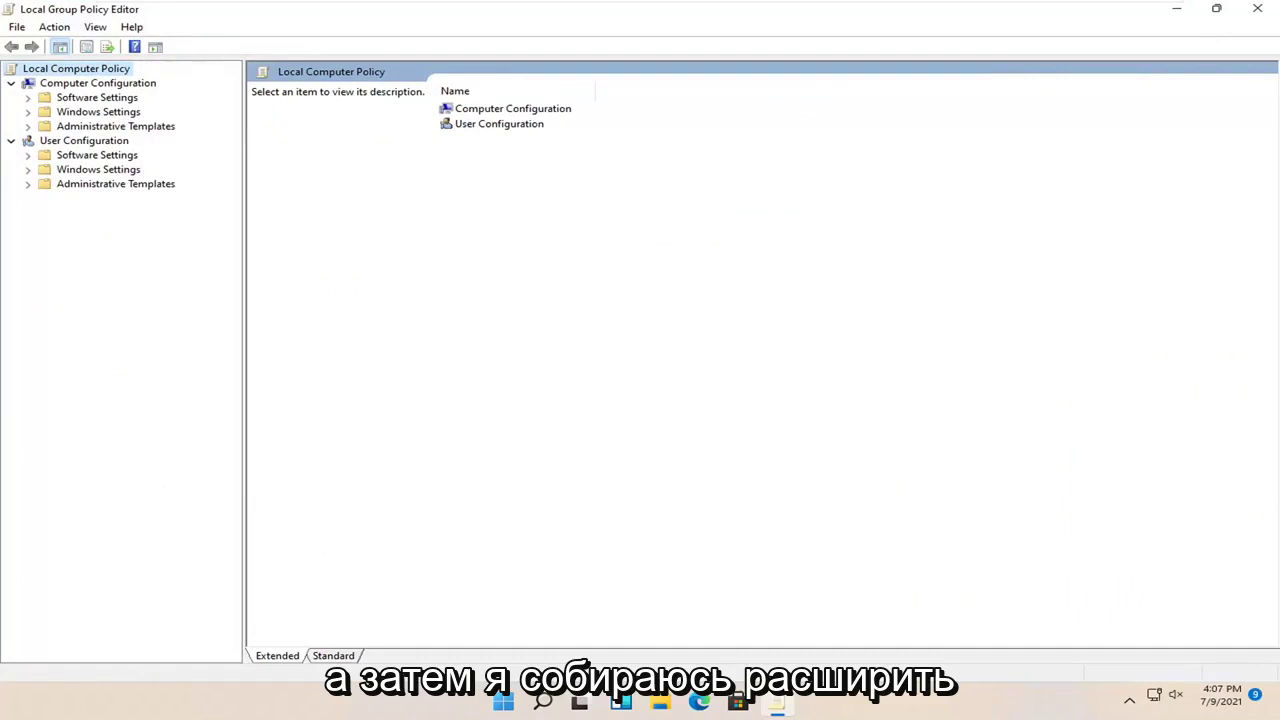
left_click(104, 128)
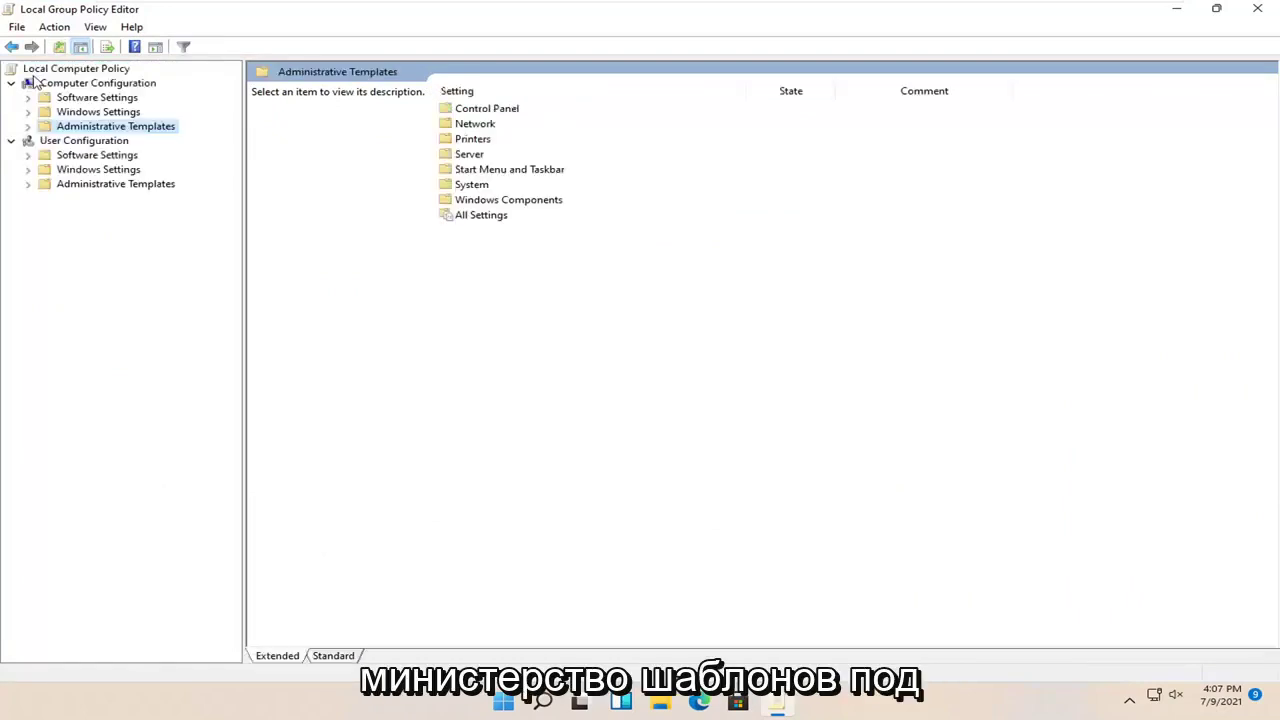
double_click(100, 128)
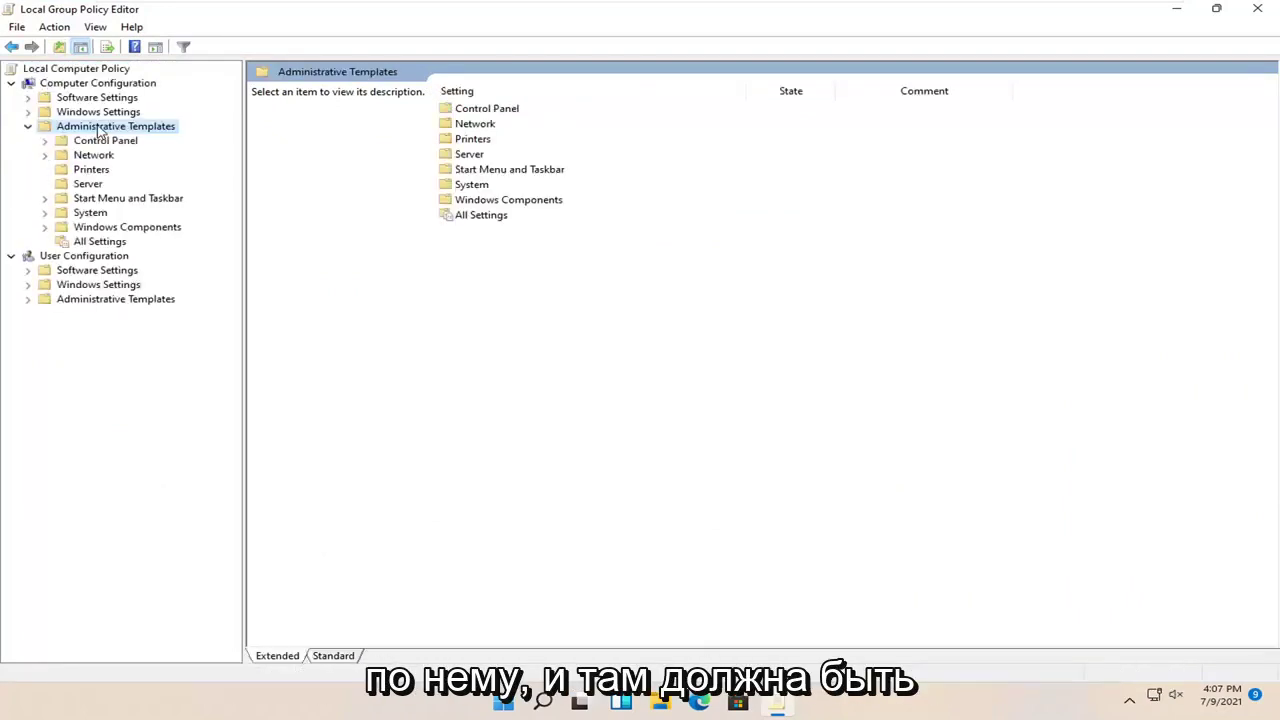
double_click(101, 228)
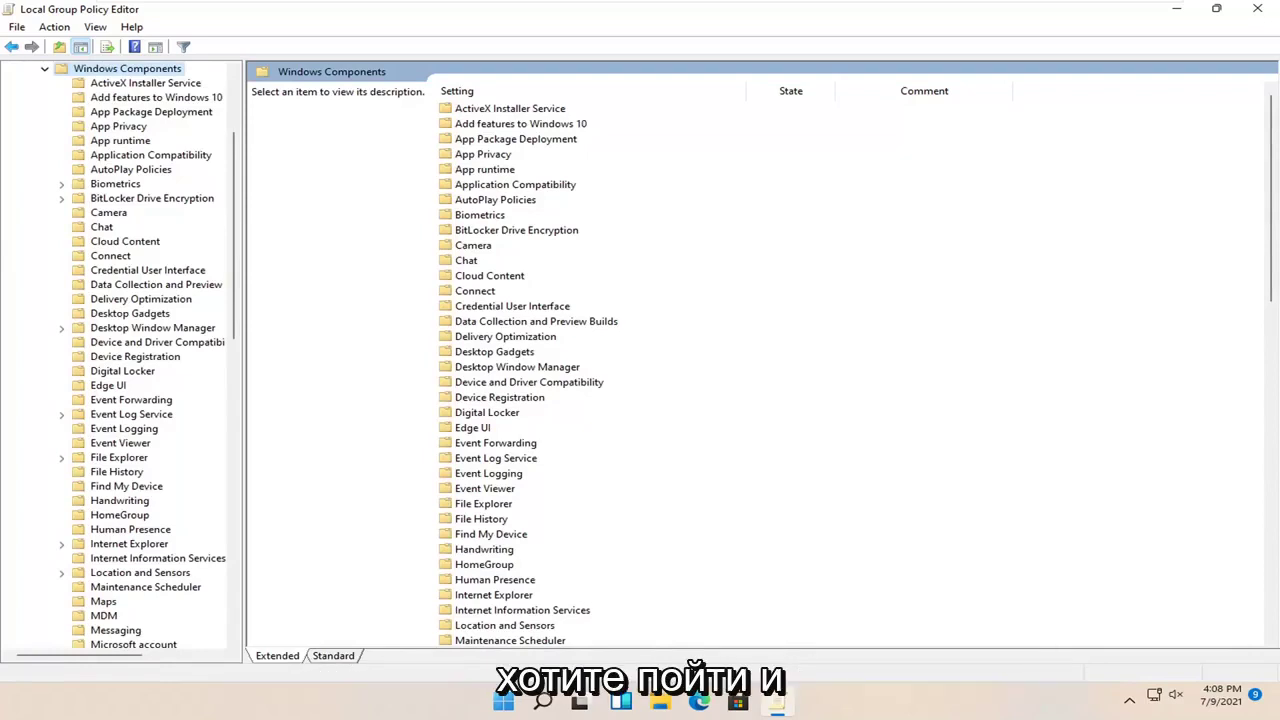
double_click(113, 199)
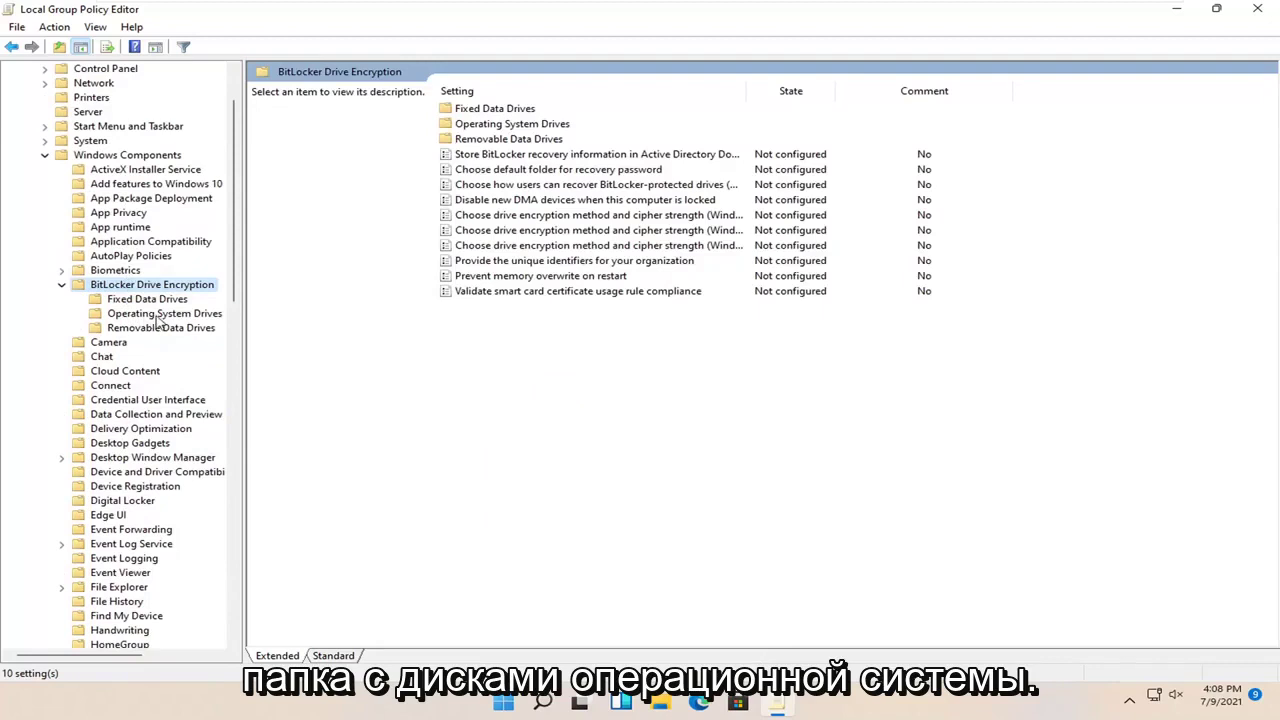
left_click(157, 316)
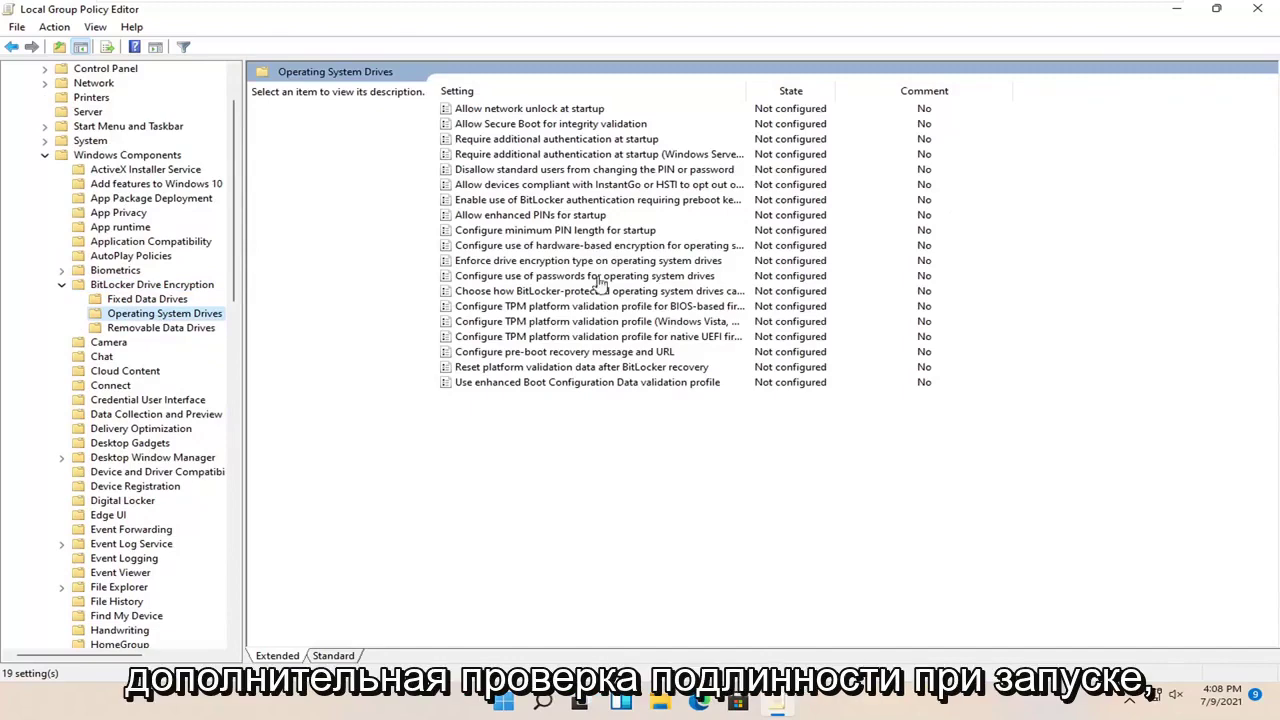
Enable 'Require additional authentication at startup', keeping Allow startup PIN with TPM and the other defaults
double_click(566, 140)
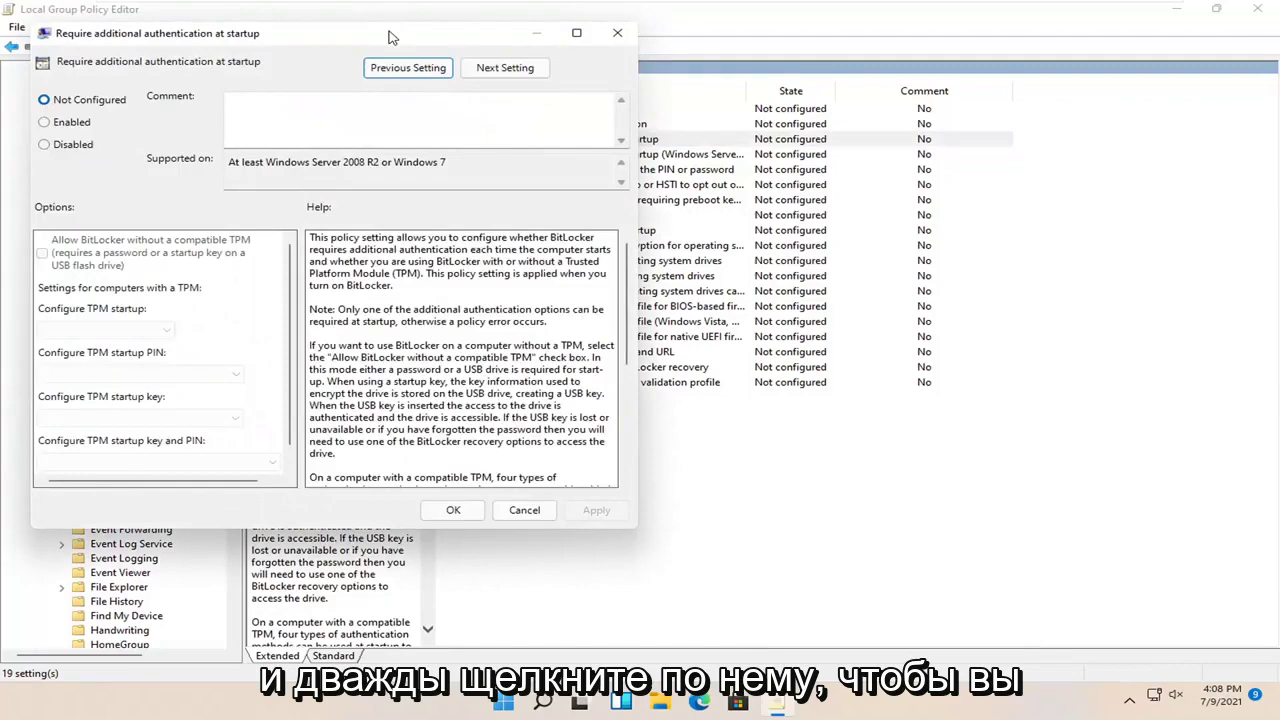
left_click_drag(395, 36, 729, 94)
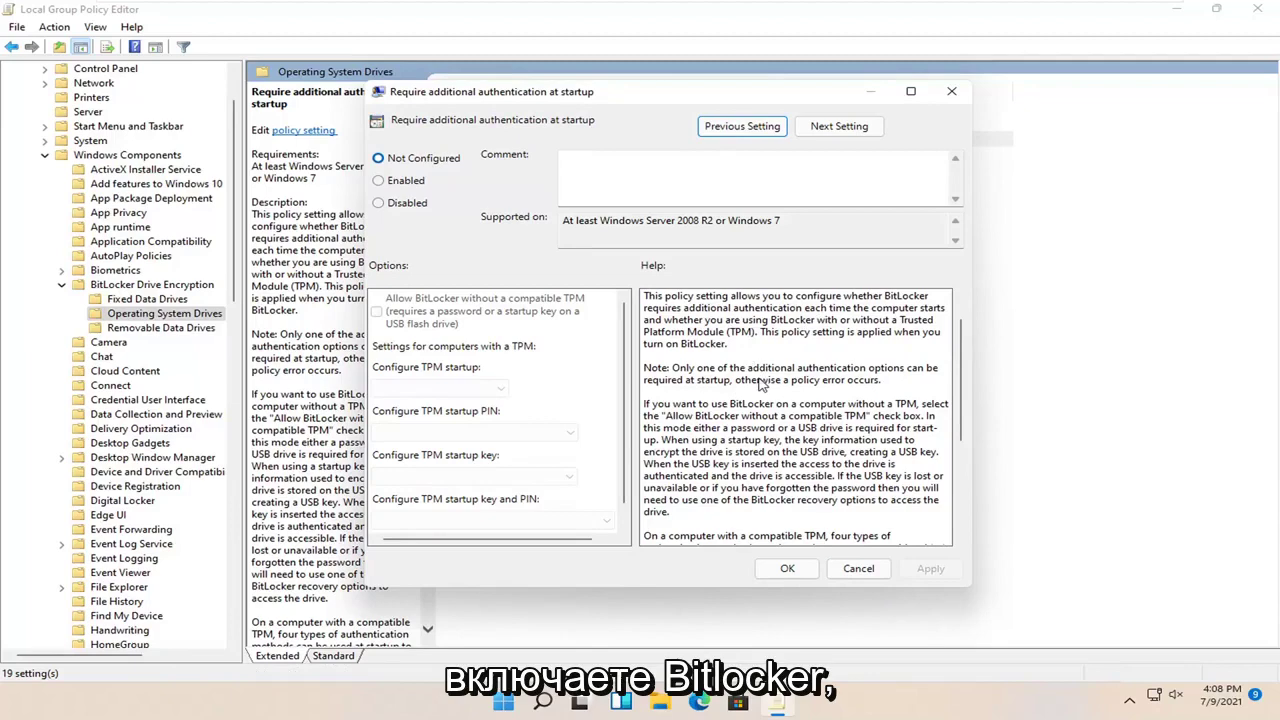
scroll(758, 383, "down", 1)
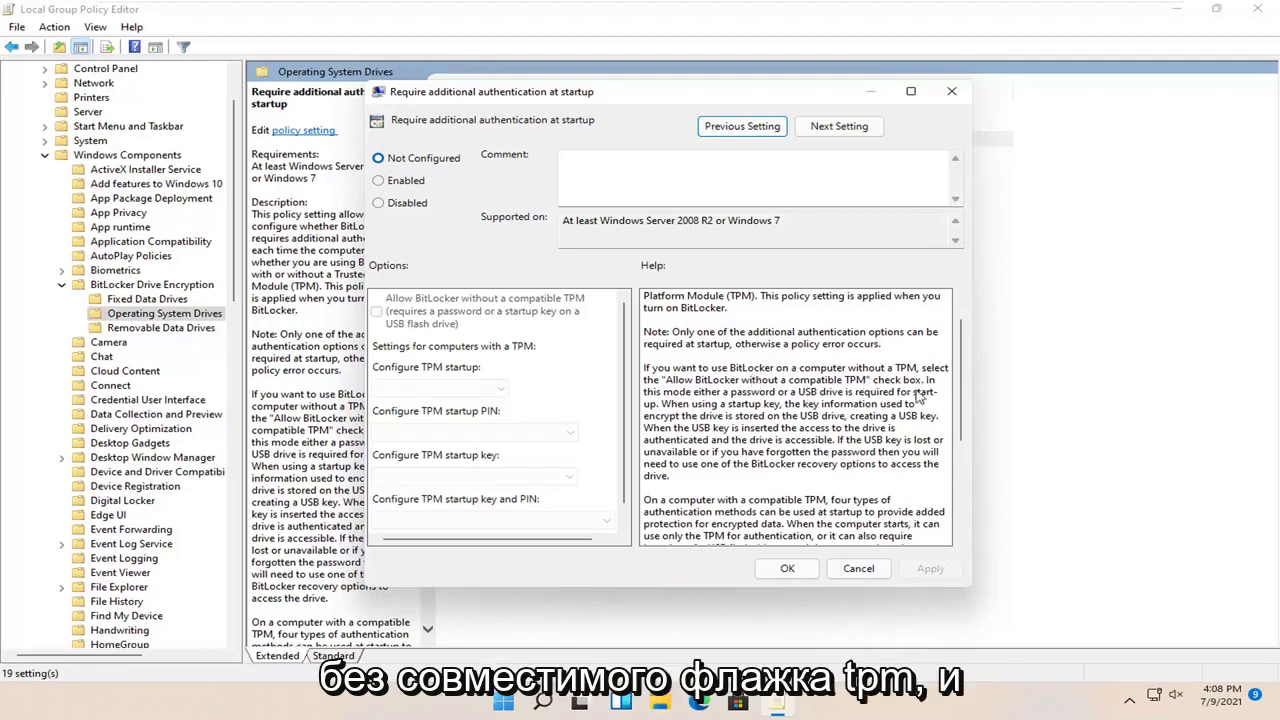
scroll(787, 508, "down", 5)
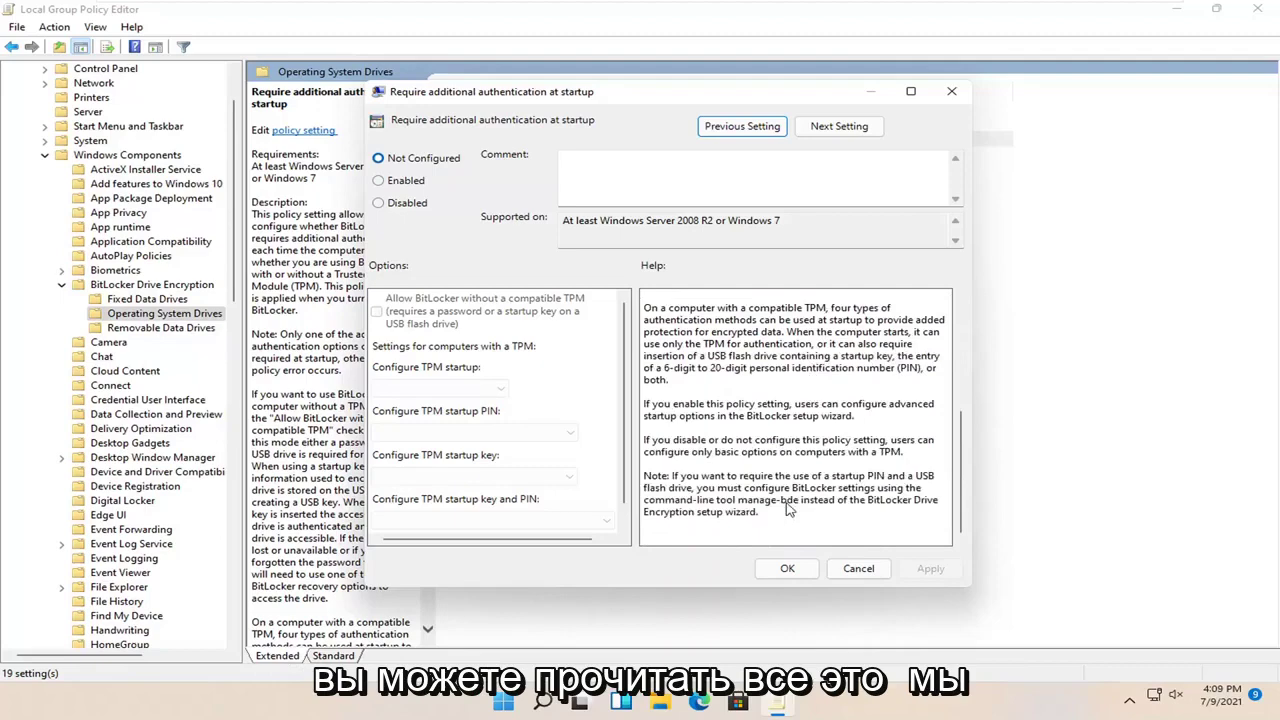
scroll(800, 432, "up", 5)
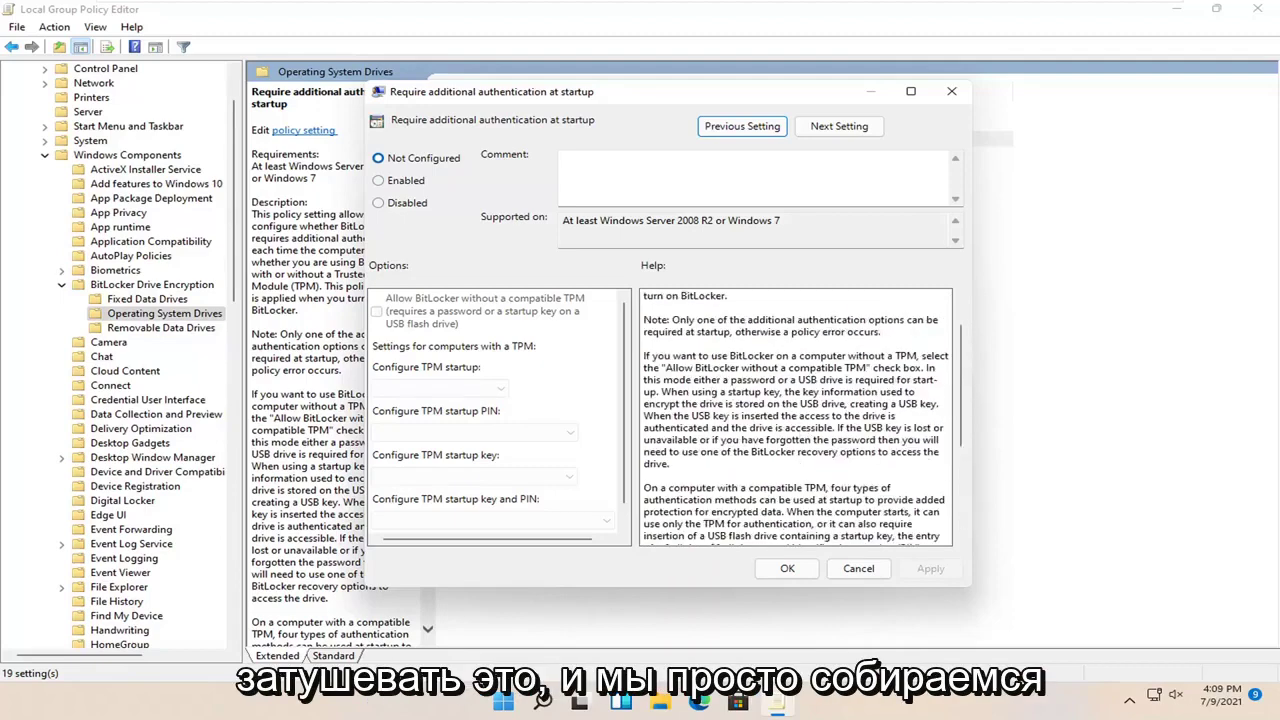
left_click(380, 182)
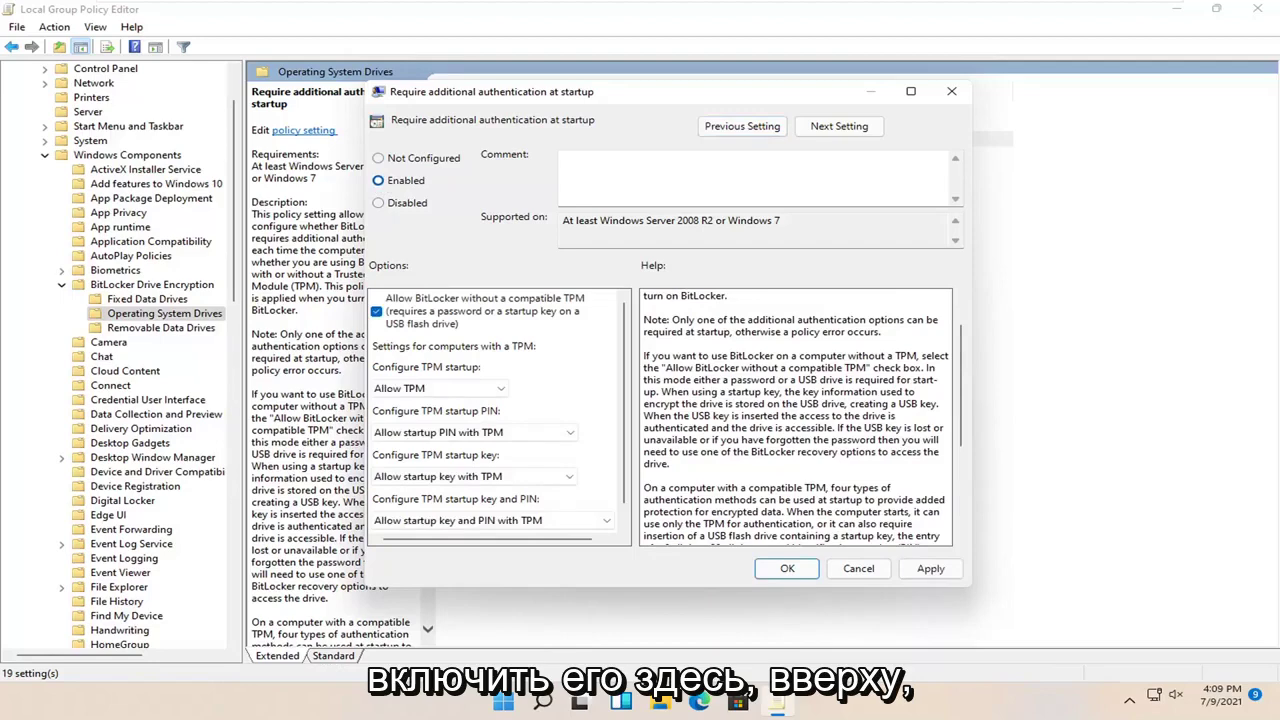
scroll(523, 374, "down", 1)
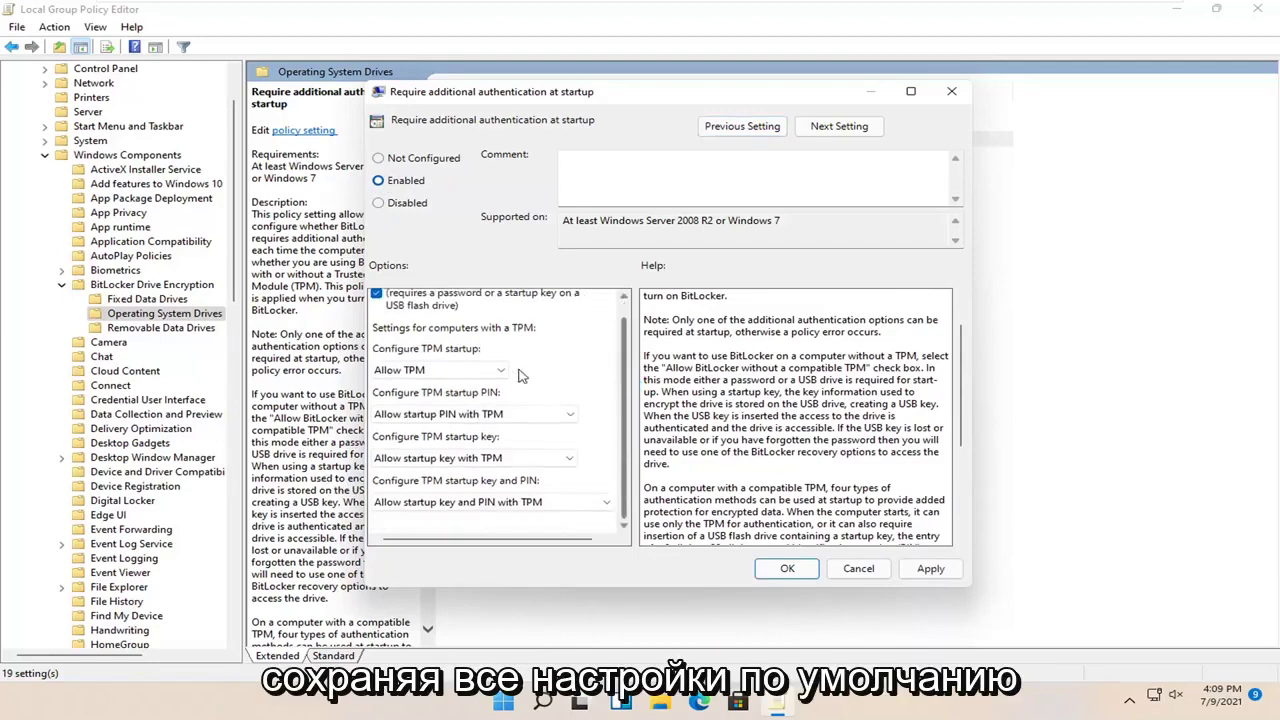
left_click(527, 412)
left_click(510, 430)
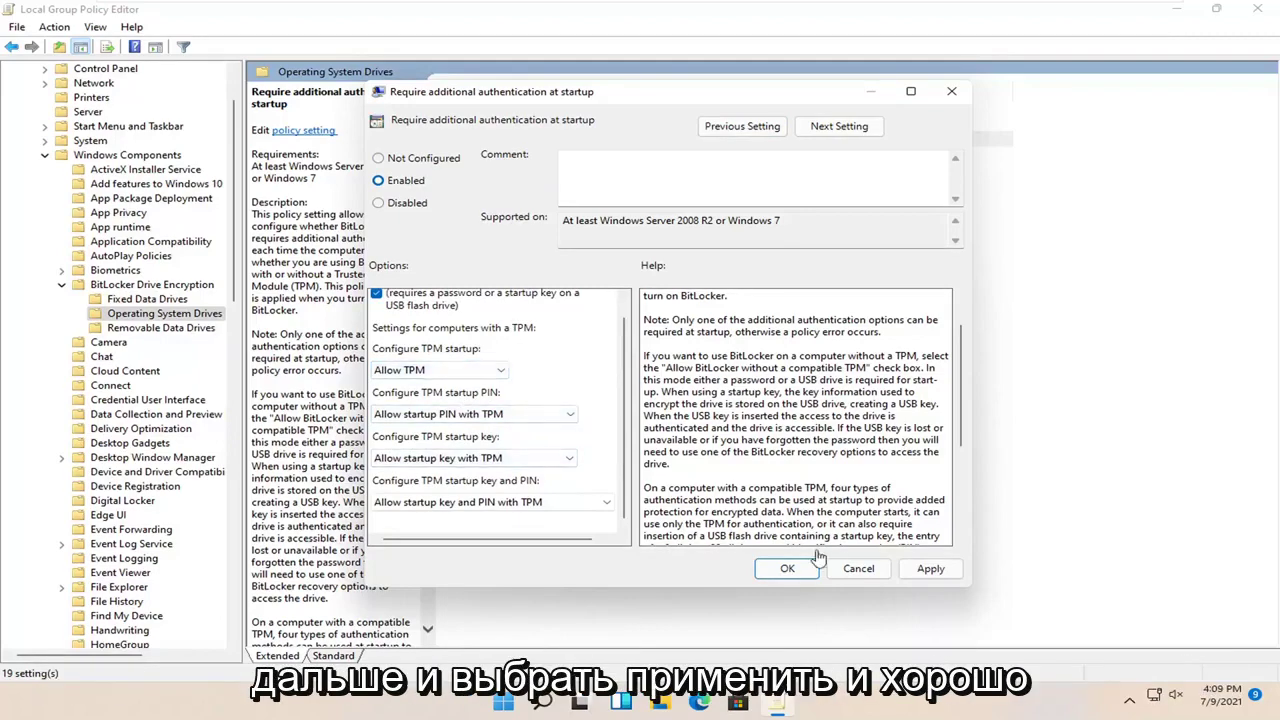
left_click(926, 568)
left_click(787, 568)
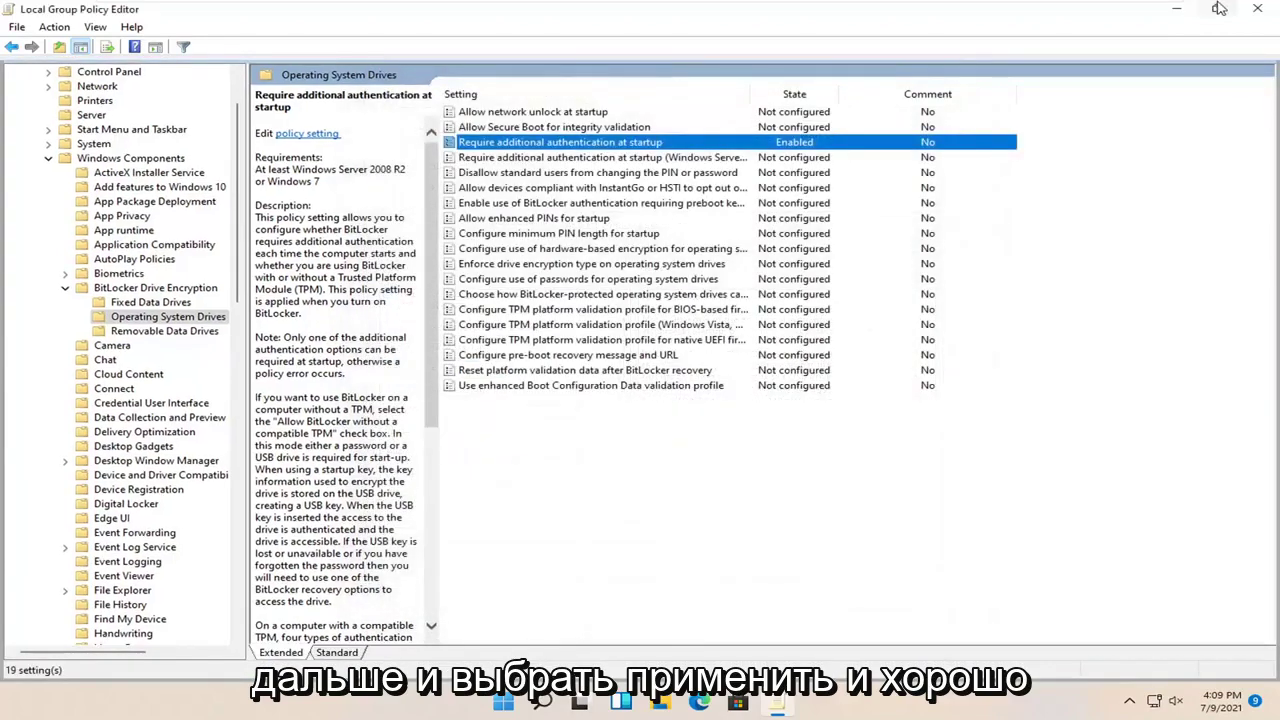
Close the editor and choose Turn on BitLocker for Local Disk (C:) under This PC in File Explorer
left_click(1257, 8)
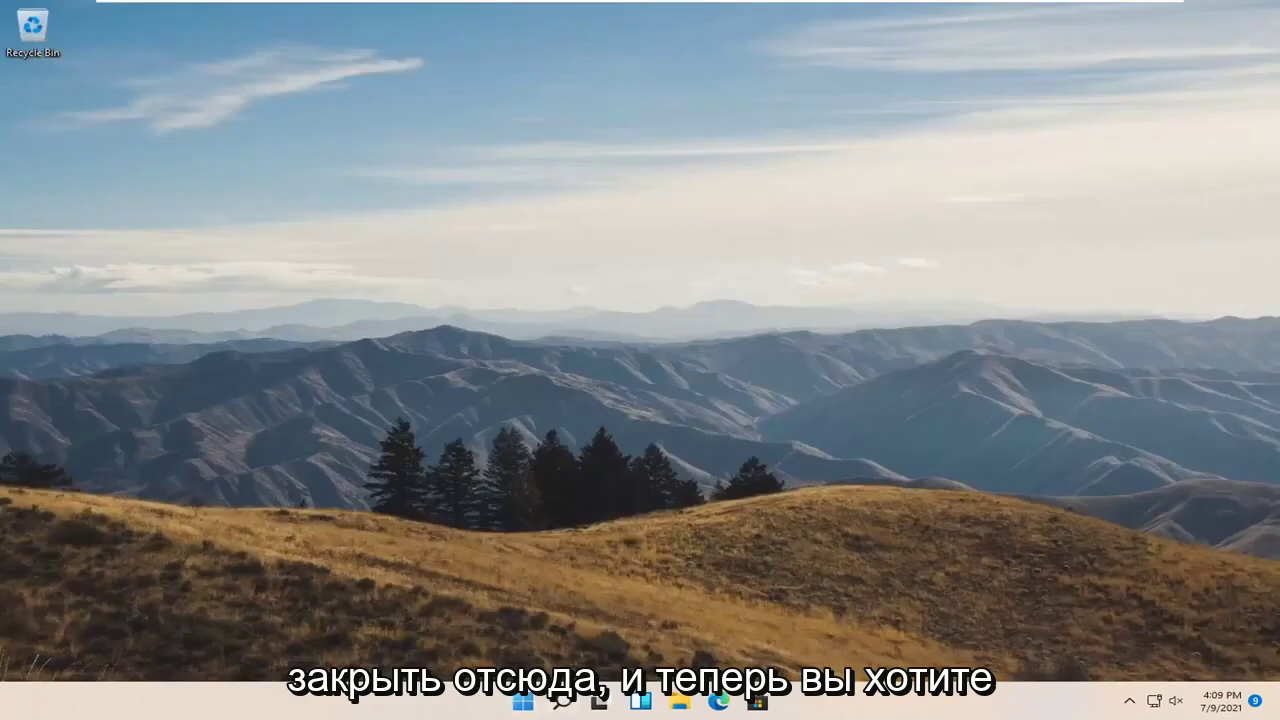
left_click(680, 703)
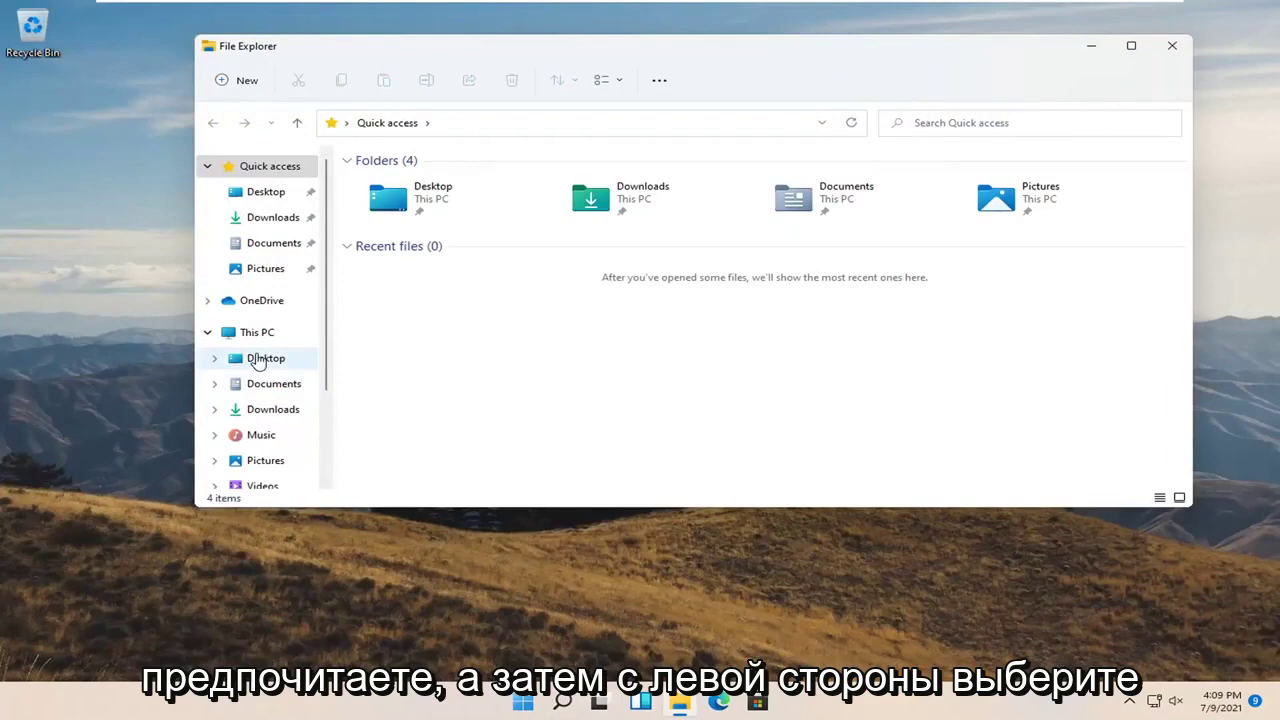
left_click(242, 340)
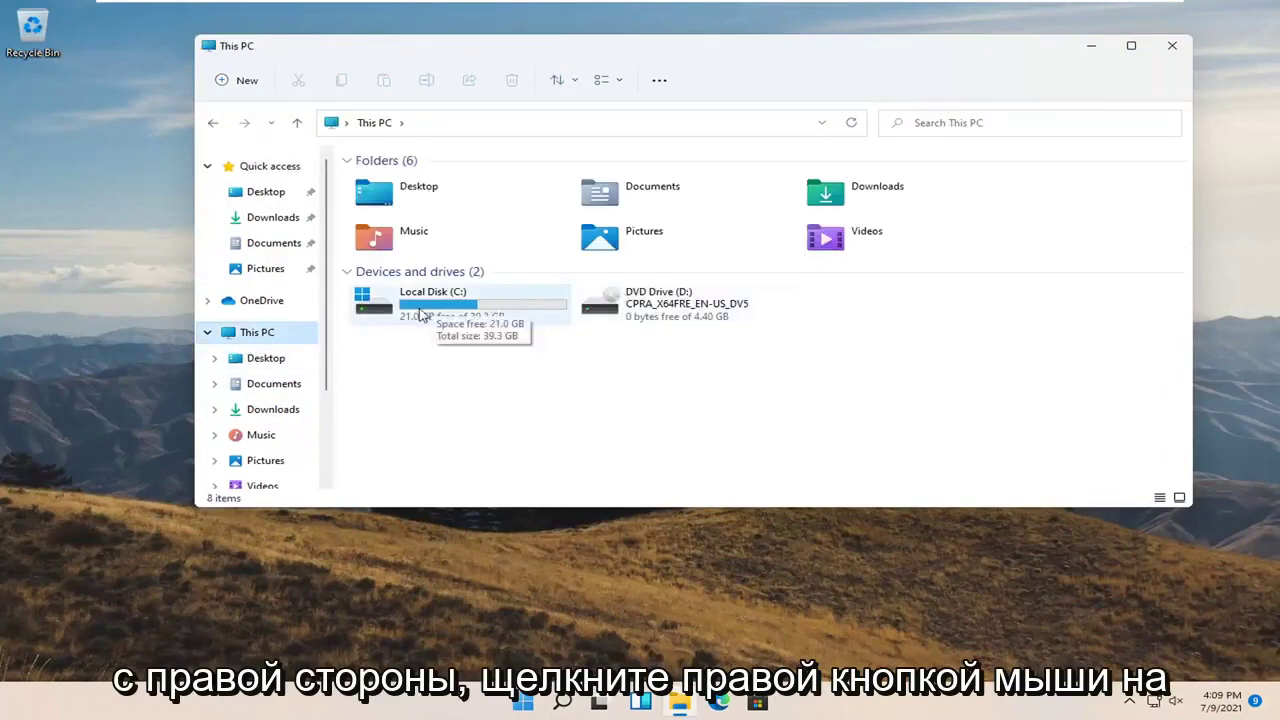
left_click(428, 311)
right_click(430, 312)
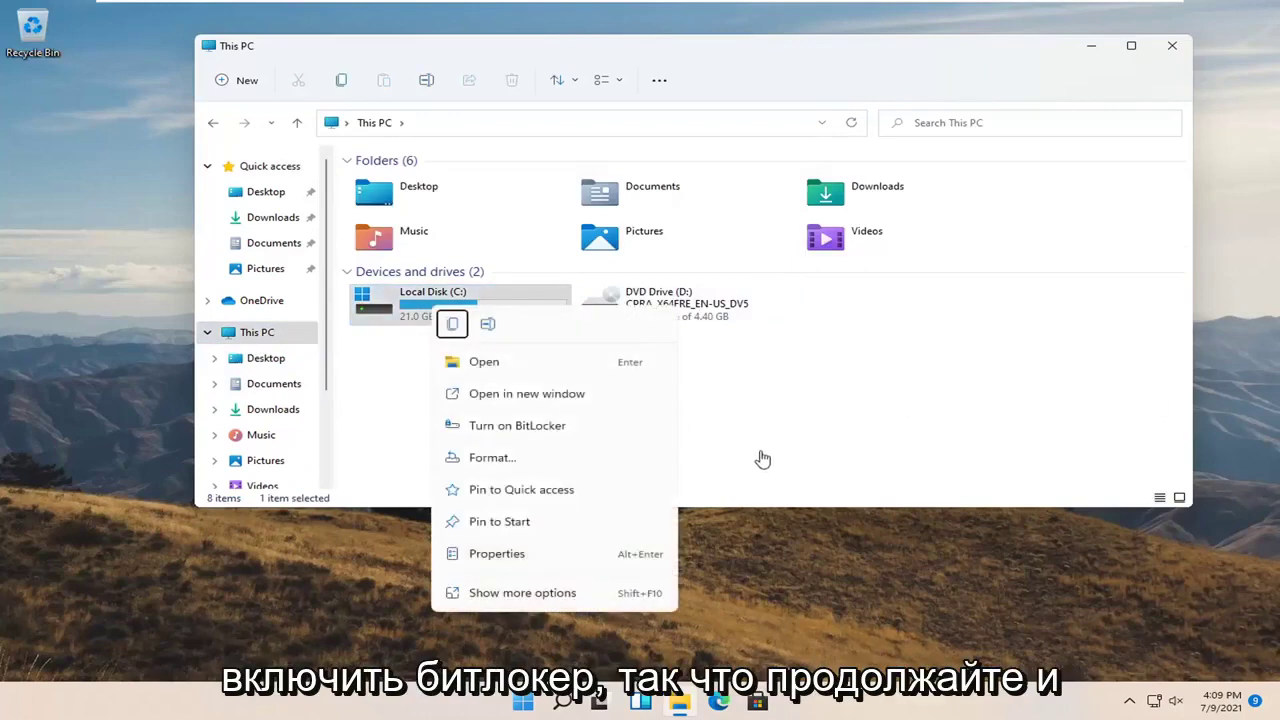
left_click(533, 433)
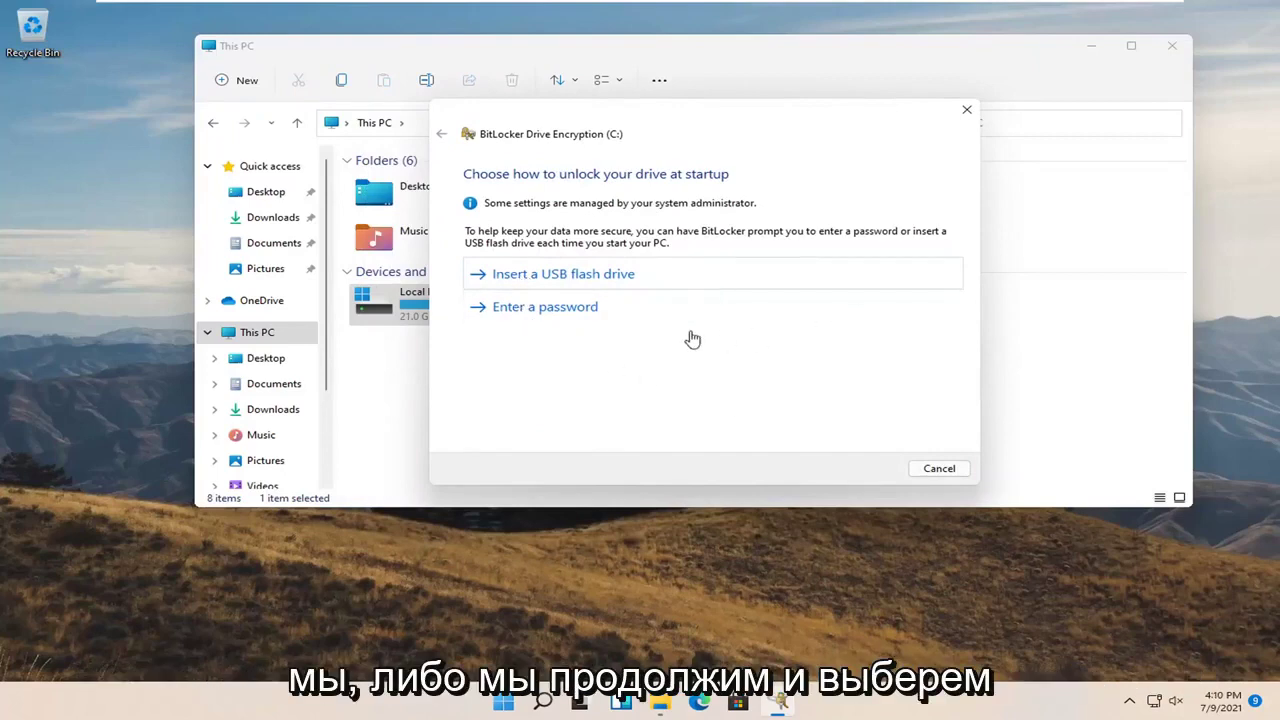
Choose password unlock for drive C: and try a short startup password
left_click(583, 309)
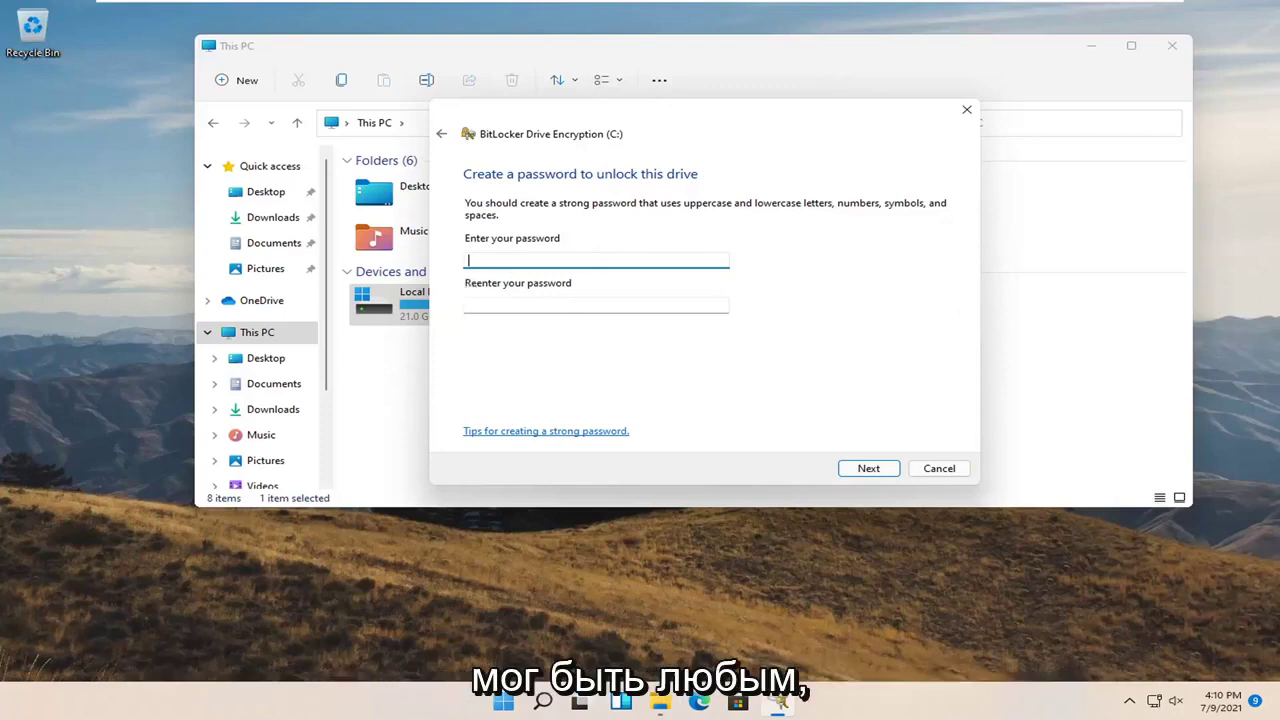
type("3")
key("Tab")
type("123")
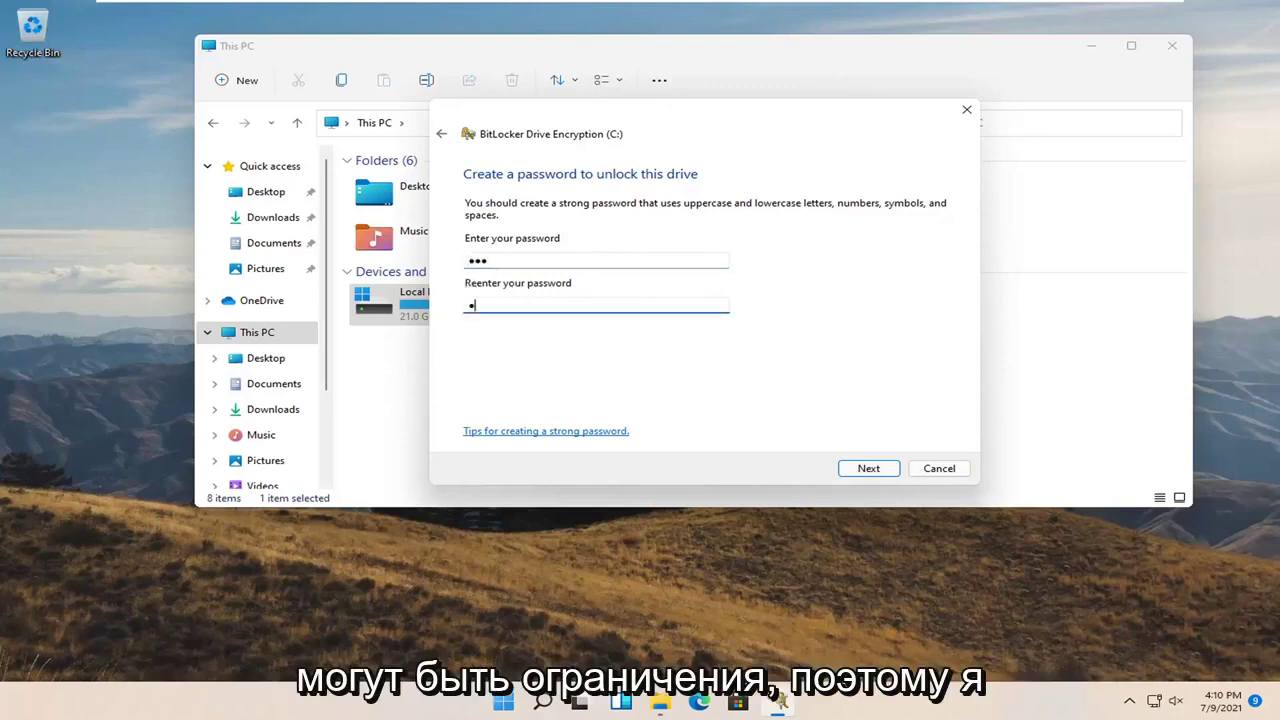
left_click(872, 472)
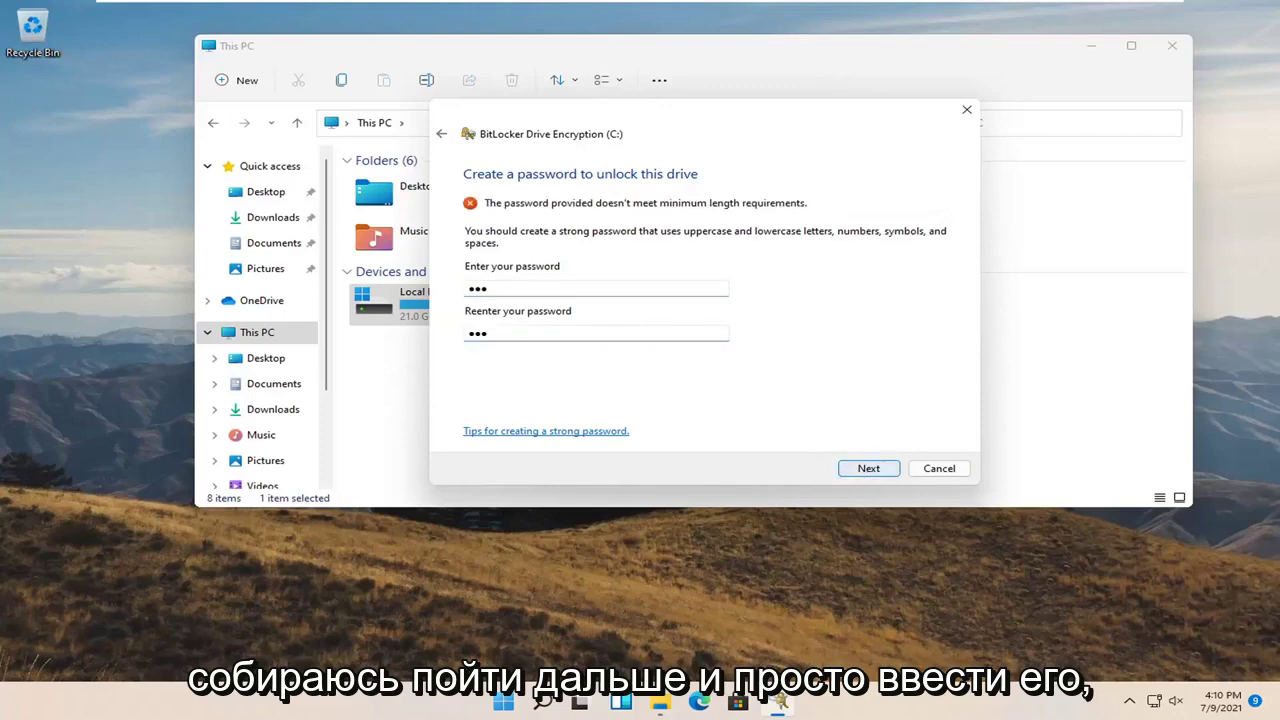
Retry with a four-character startup password in both password fields
left_click(512, 290)
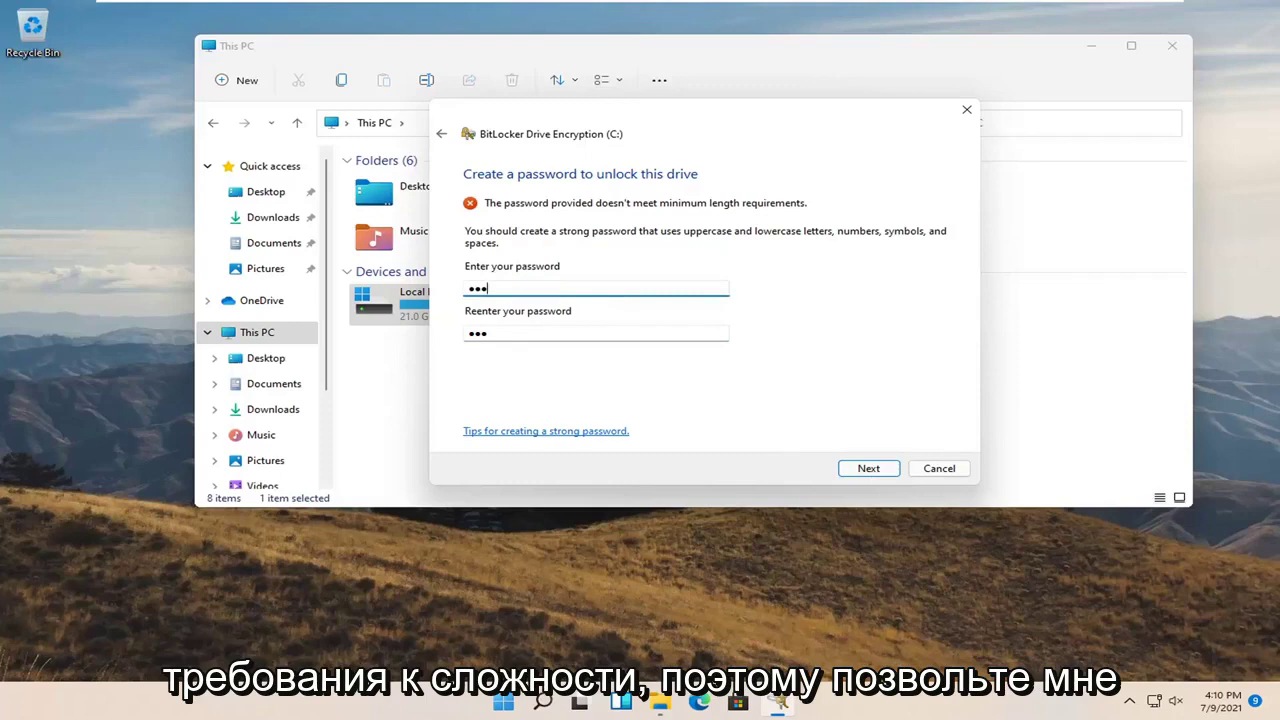
type("a")
key("Tab")
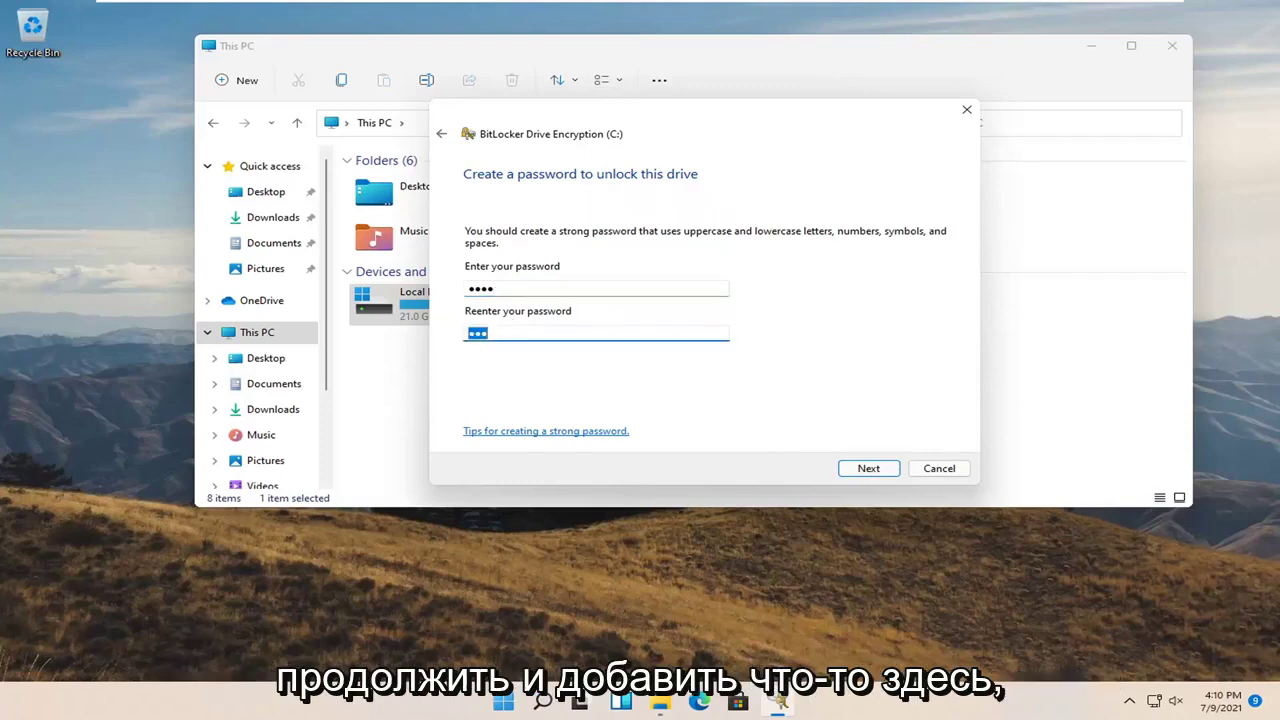
key("End")
type("a")
left_click(864, 472)
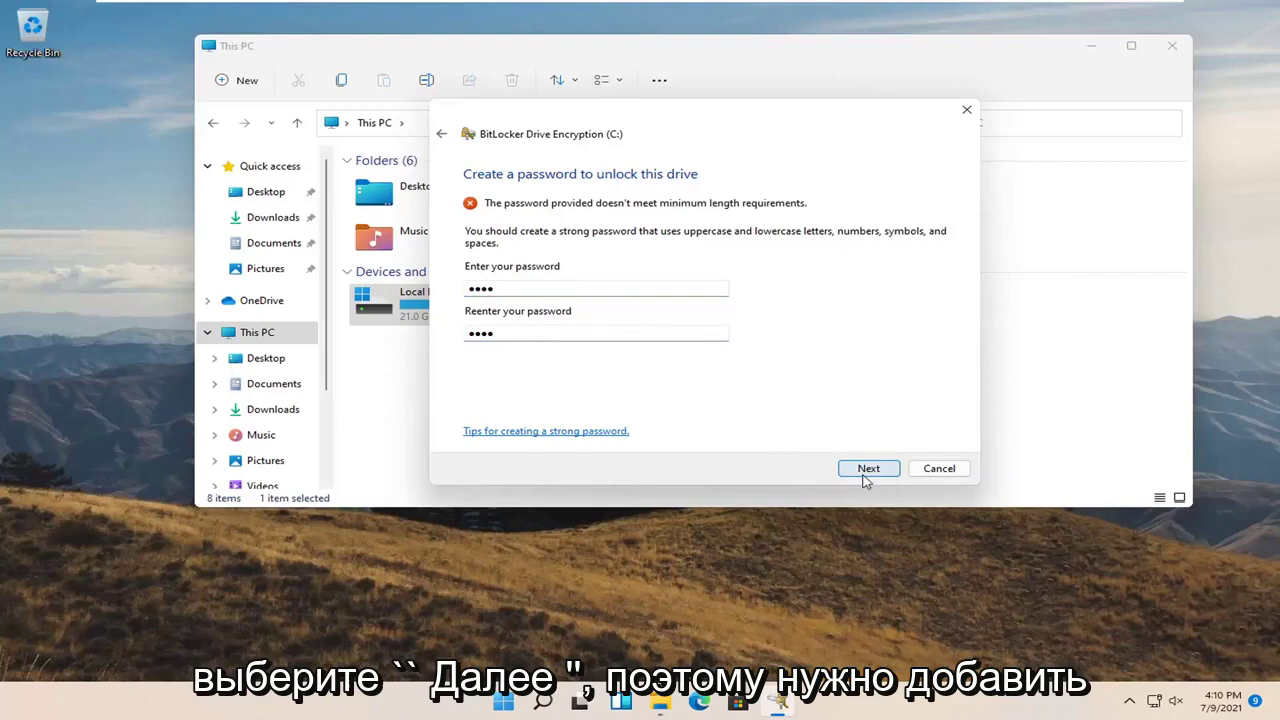
Replace both password fields with a ten-character startup password
left_click(514, 292)
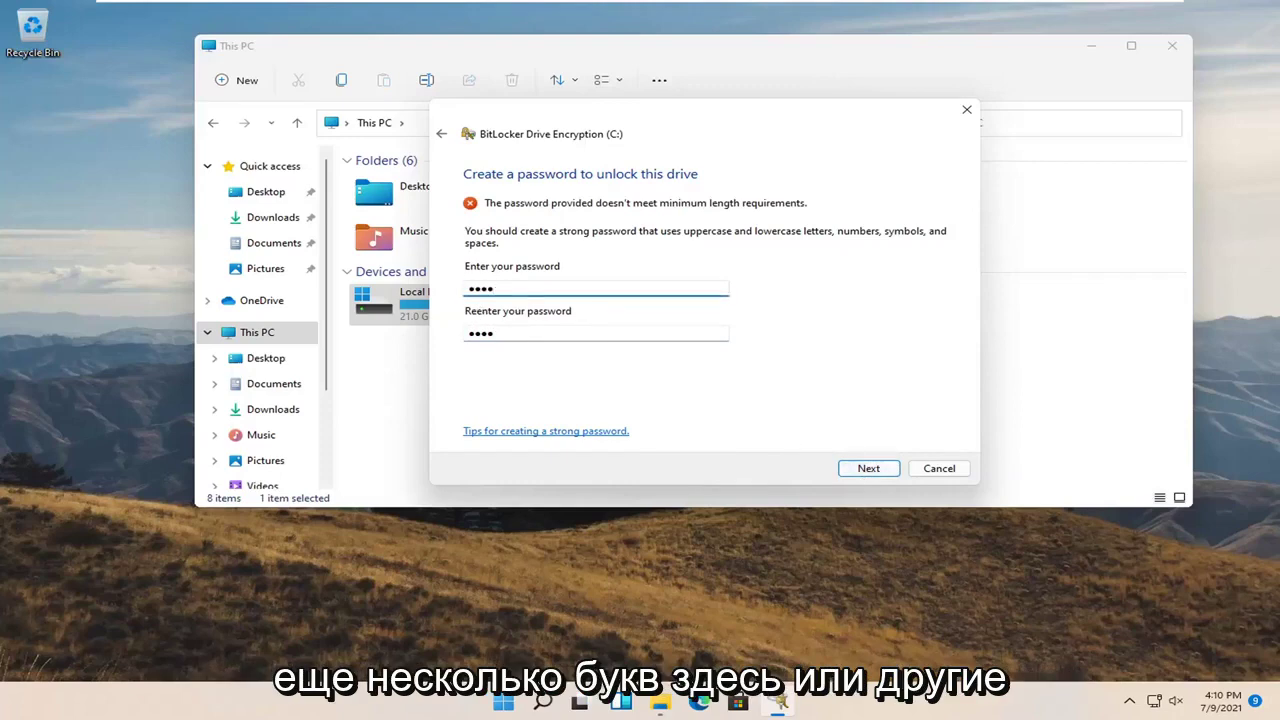
key("ctrl+a")
type("abc")
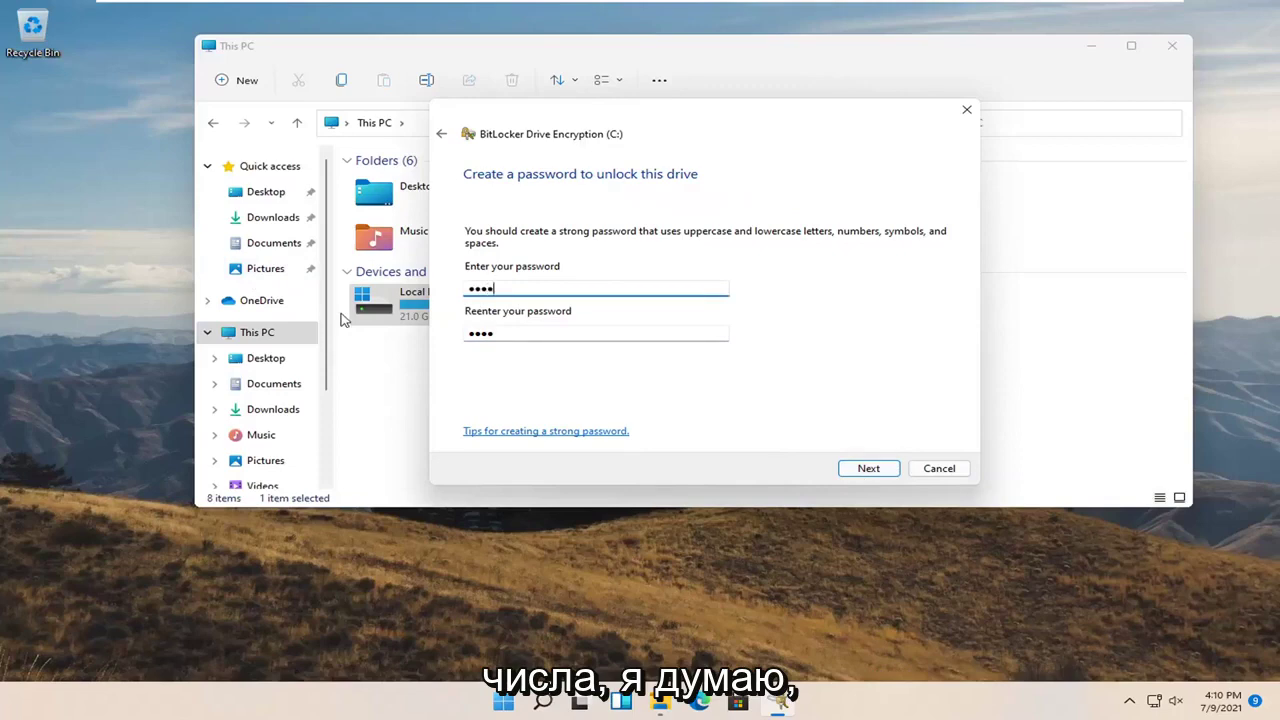
type("defghij")
left_click(470, 335)
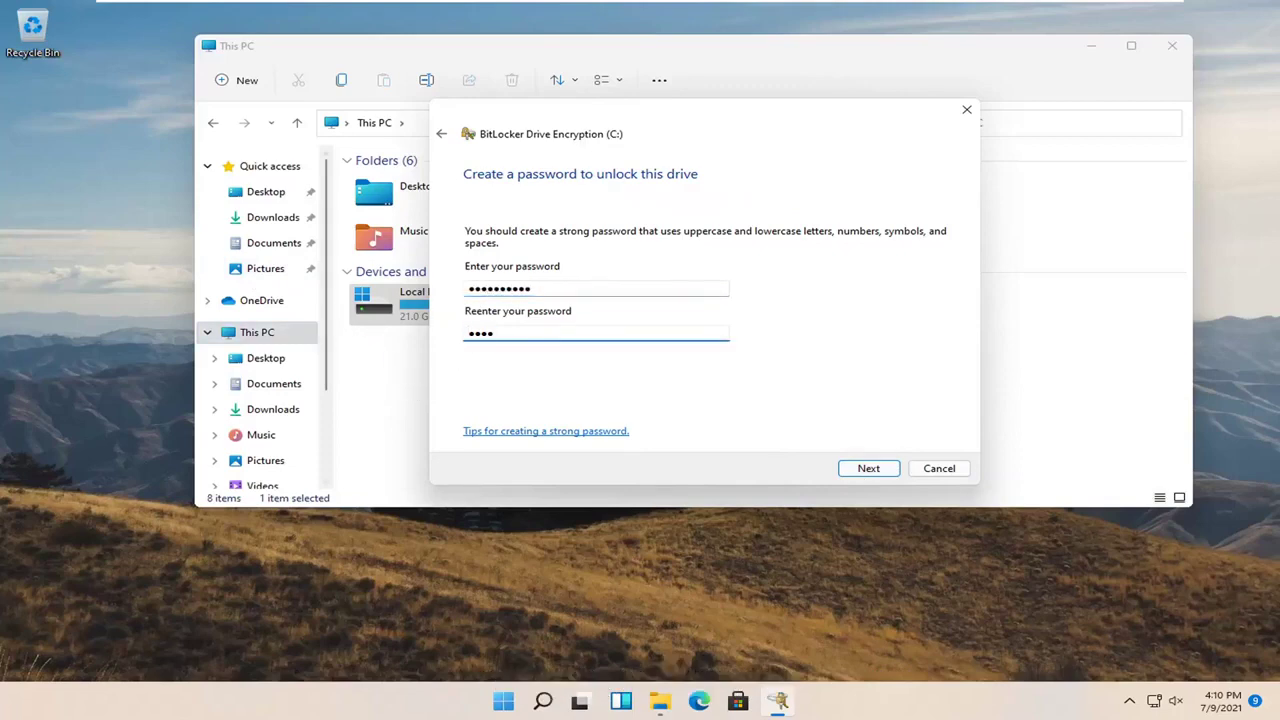
key("ctrl+a")
type("ab")
Accept the ten-character startup password to reach the recovery key backup options
left_click(857, 468)
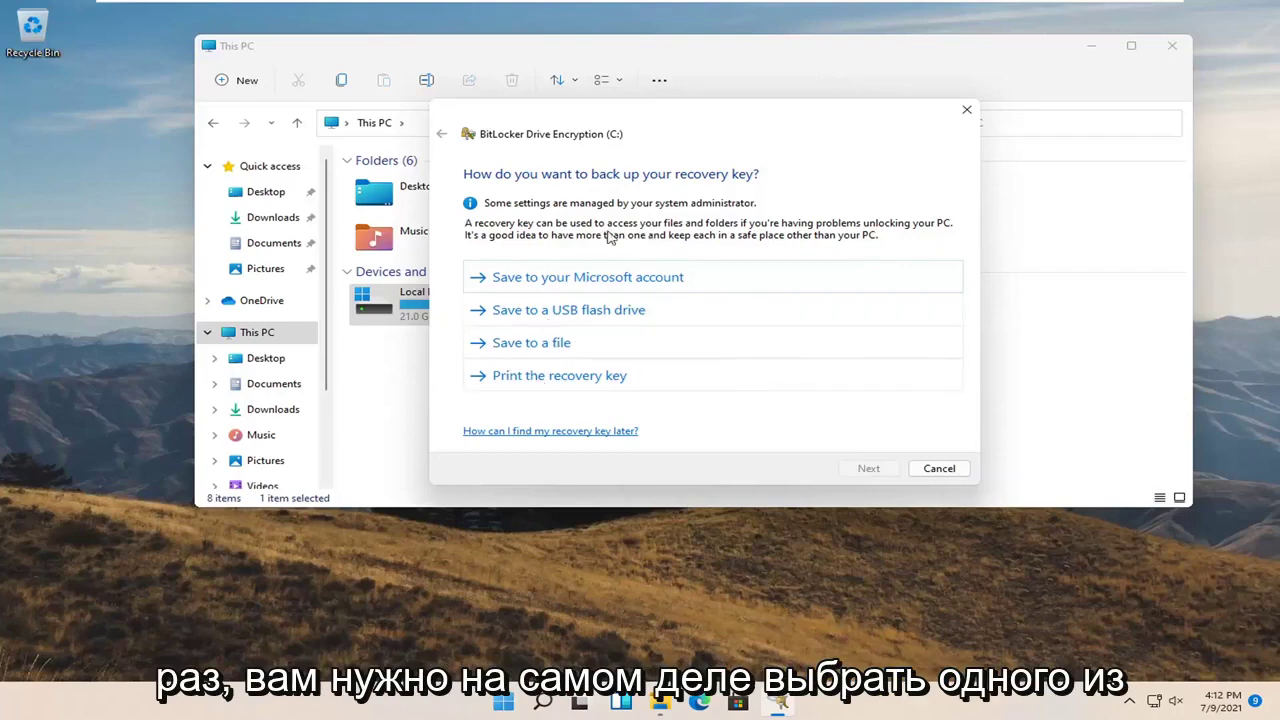
Print the recovery key with Microsoft Print to PDF, saving it on the Desktop as '1'
left_click(572, 378)
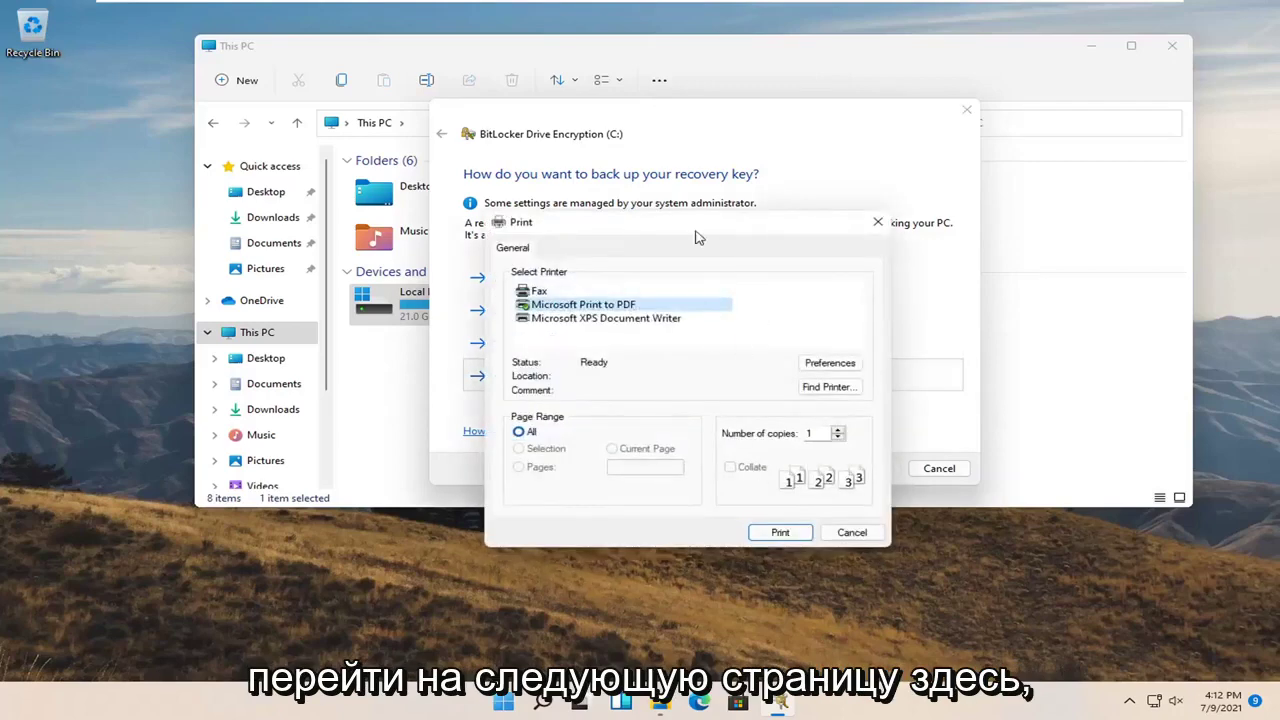
left_click_drag(697, 229, 643, 192)
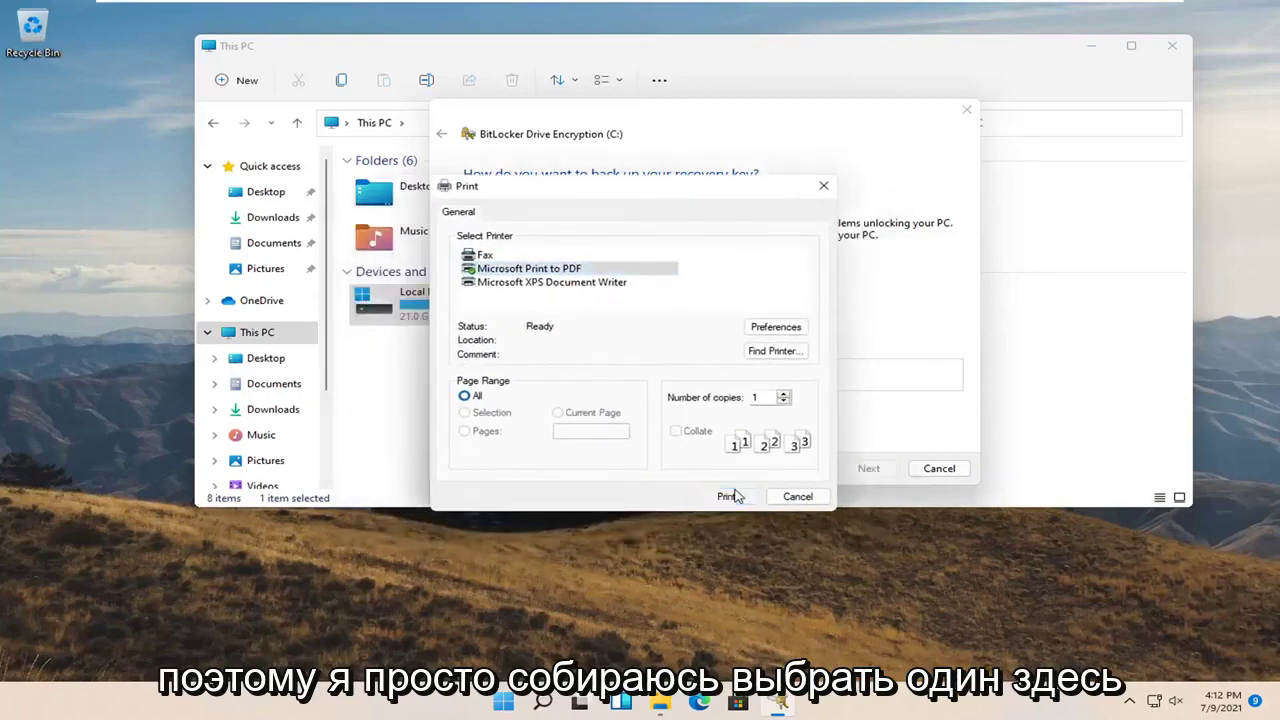
left_click(731, 495)
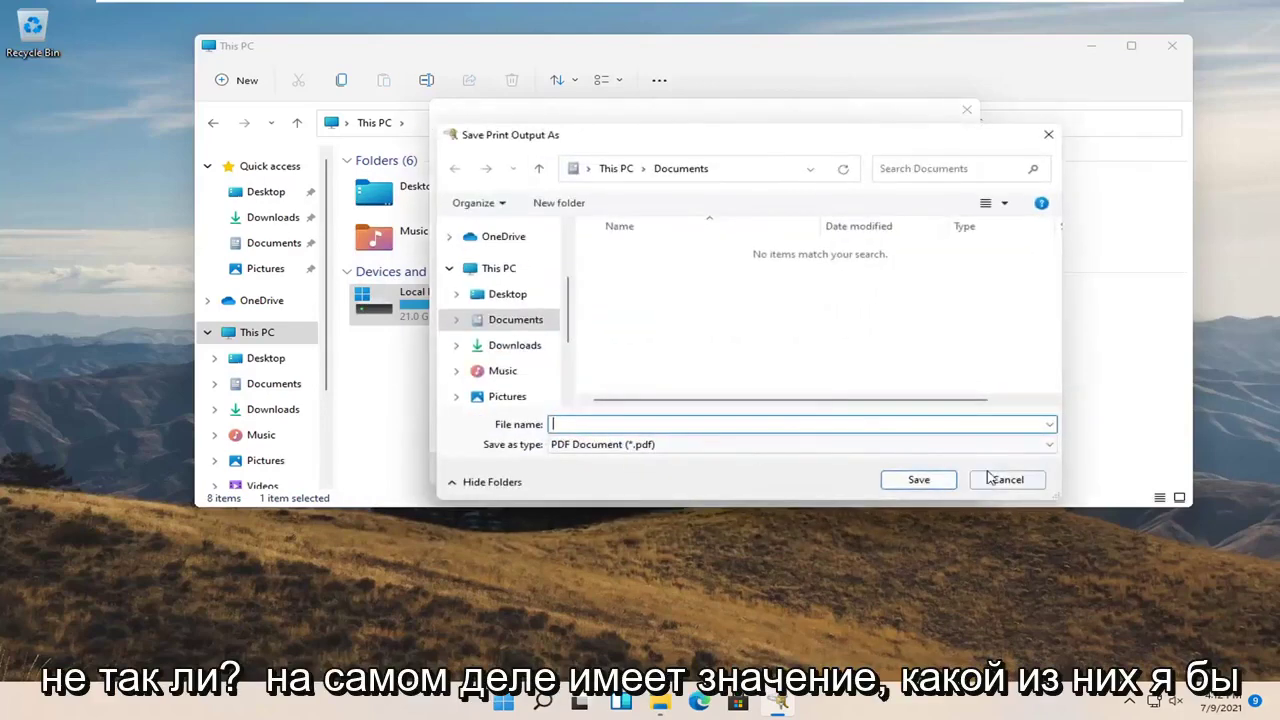
type("1")
left_click(500, 294)
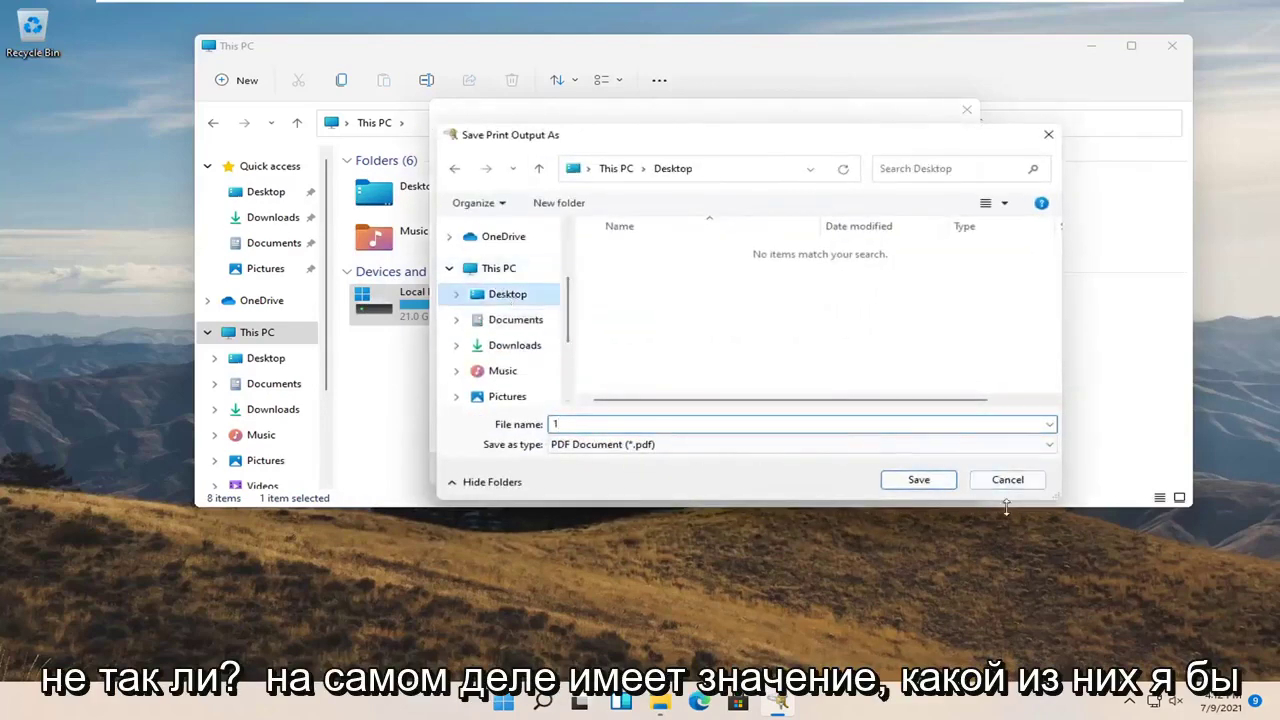
left_click(938, 482)
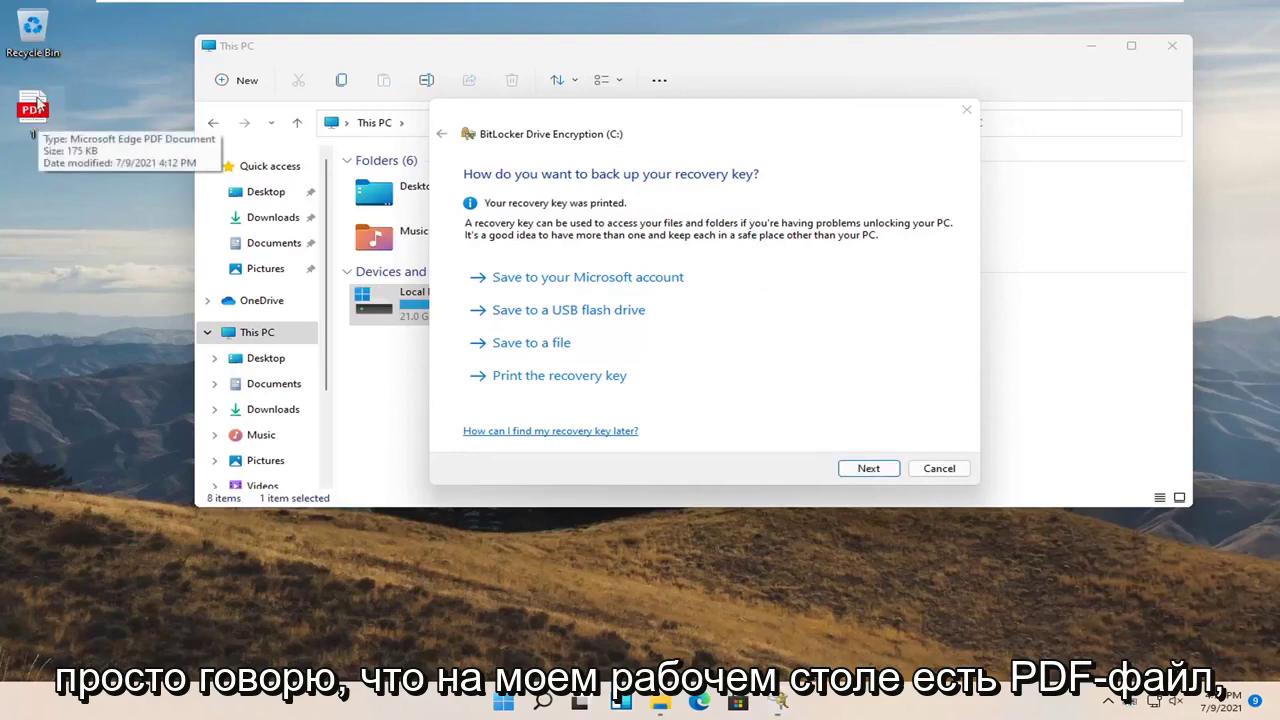
double_click(40, 112)
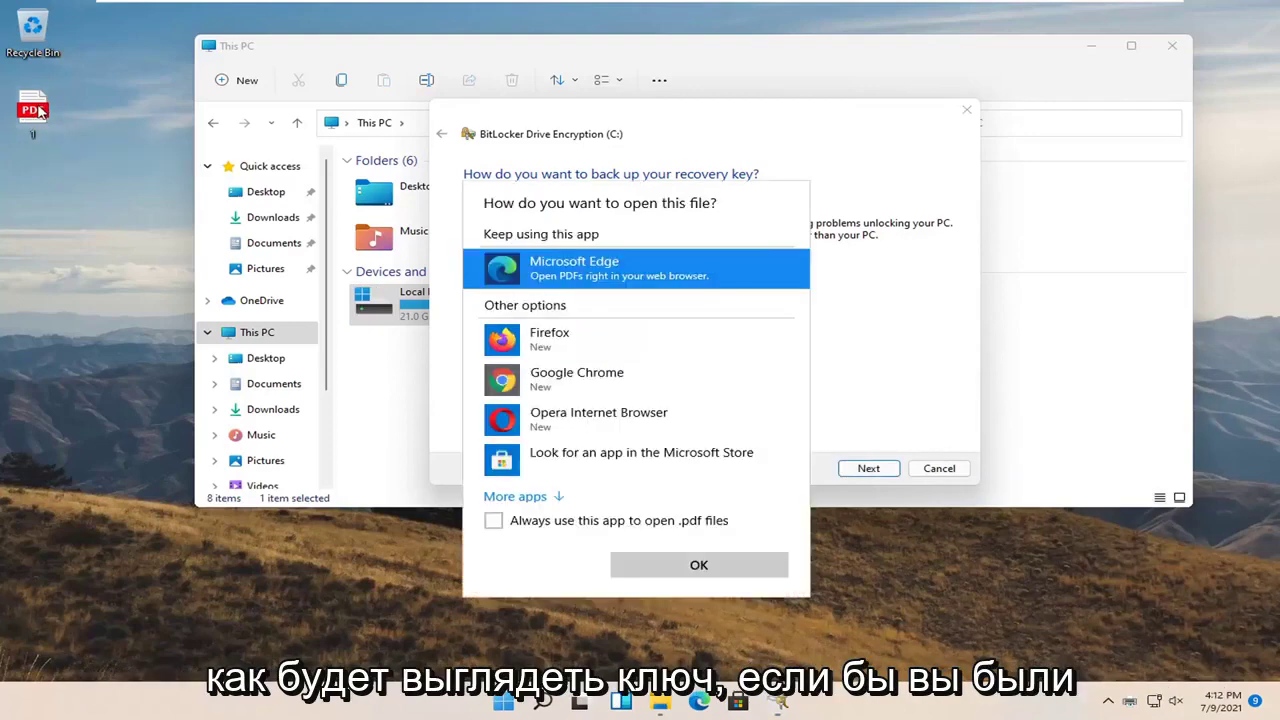
left_click(640, 564)
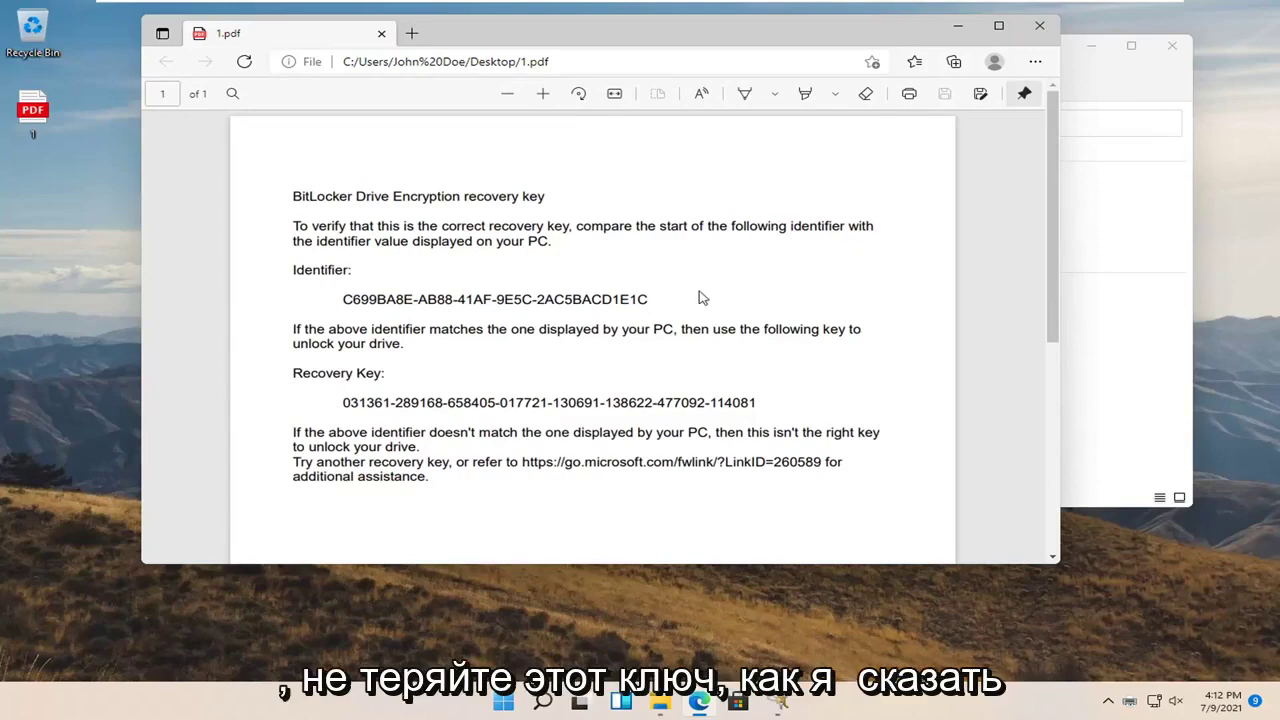
scroll(700, 300, "down", 3)
scroll(683, 310, "up", 3)
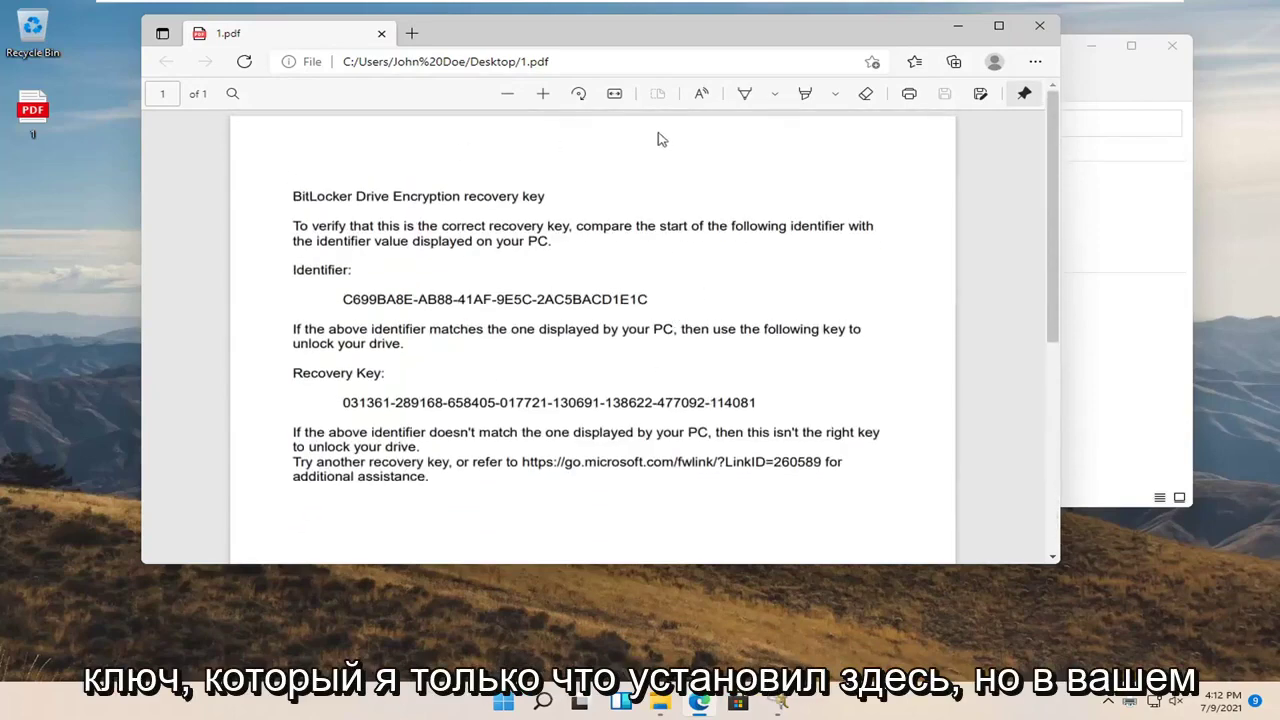
left_click_drag(660, 43, 738, 87)
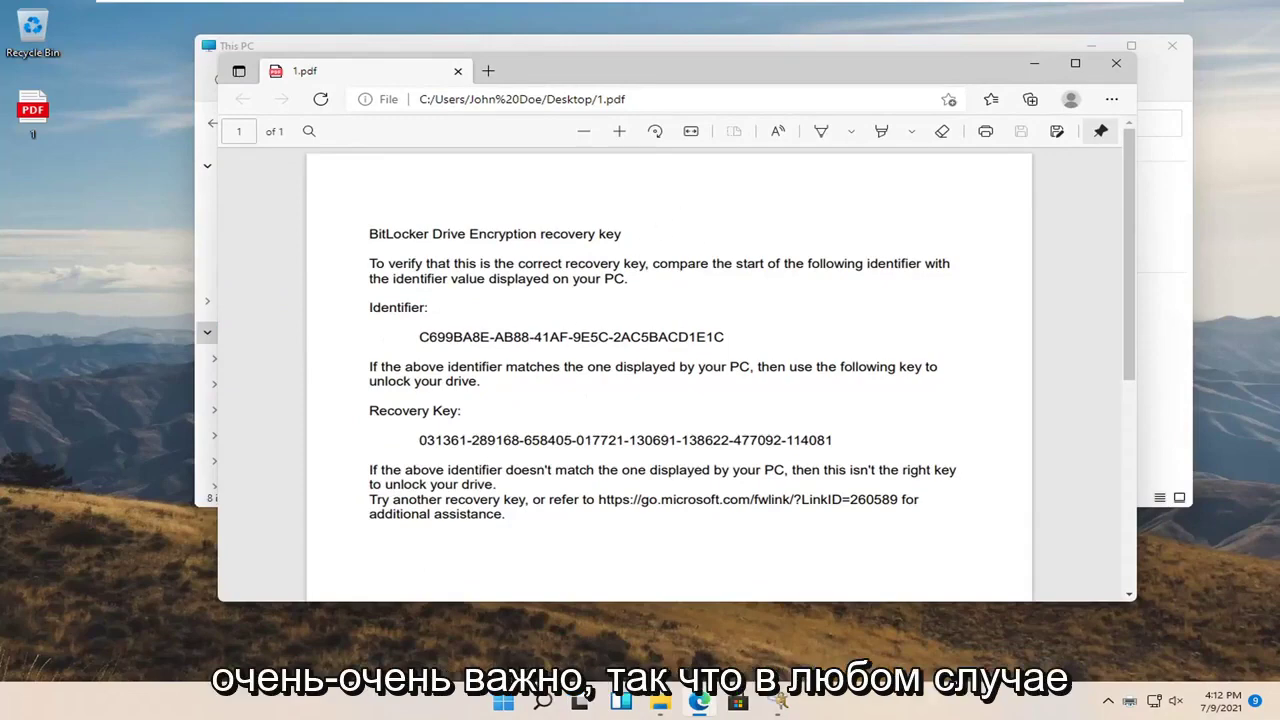
Close the PDF viewer and continue, keeping used-space-only encryption and the new encryption mode
left_click(1116, 63)
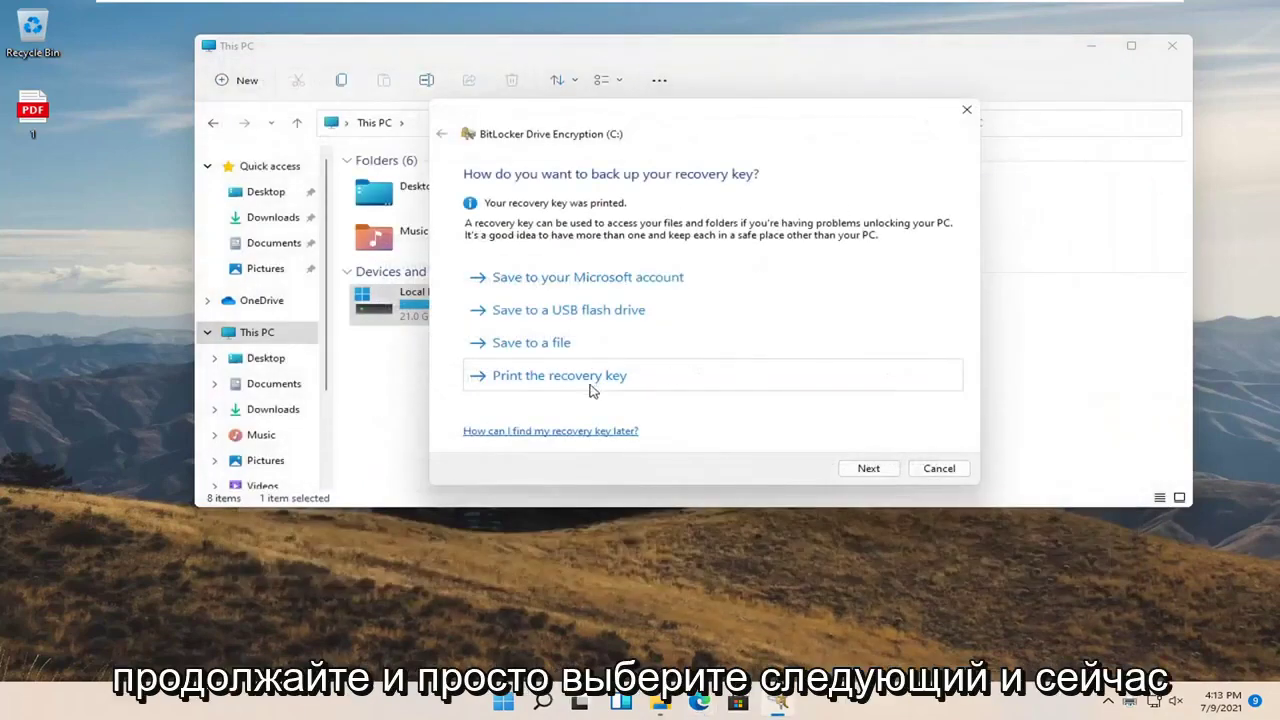
left_click(868, 470)
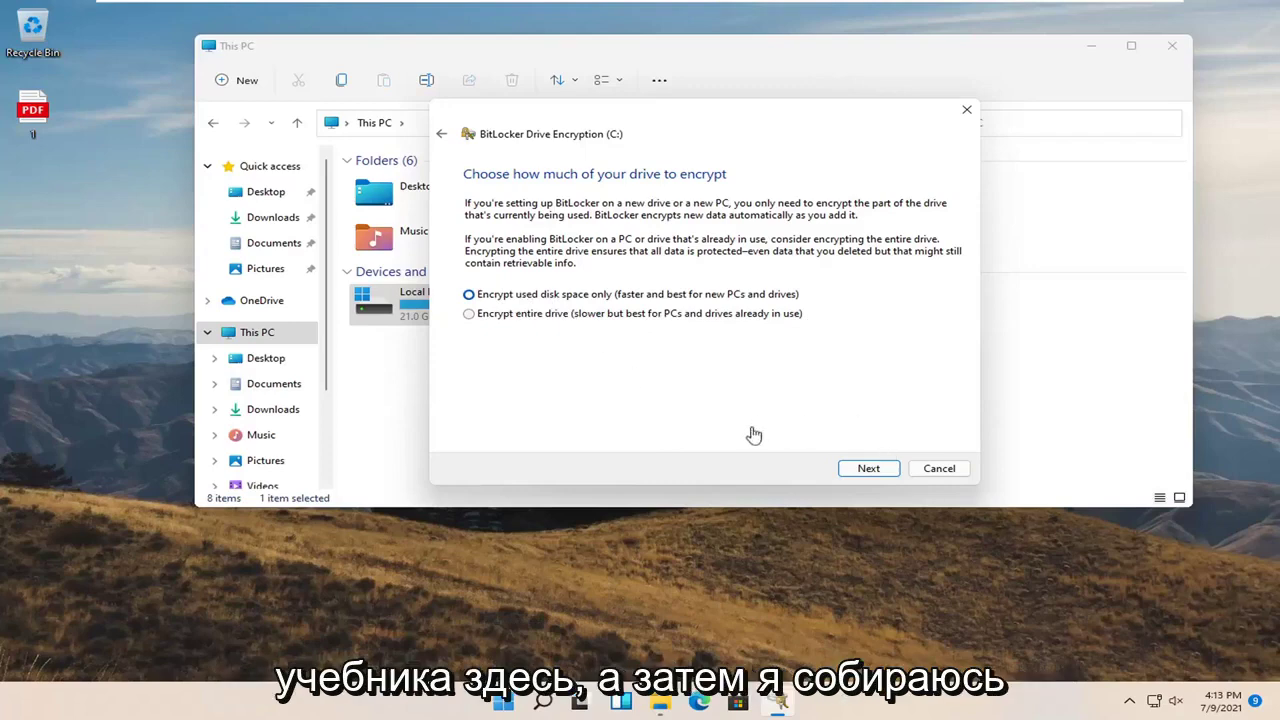
left_click(867, 482)
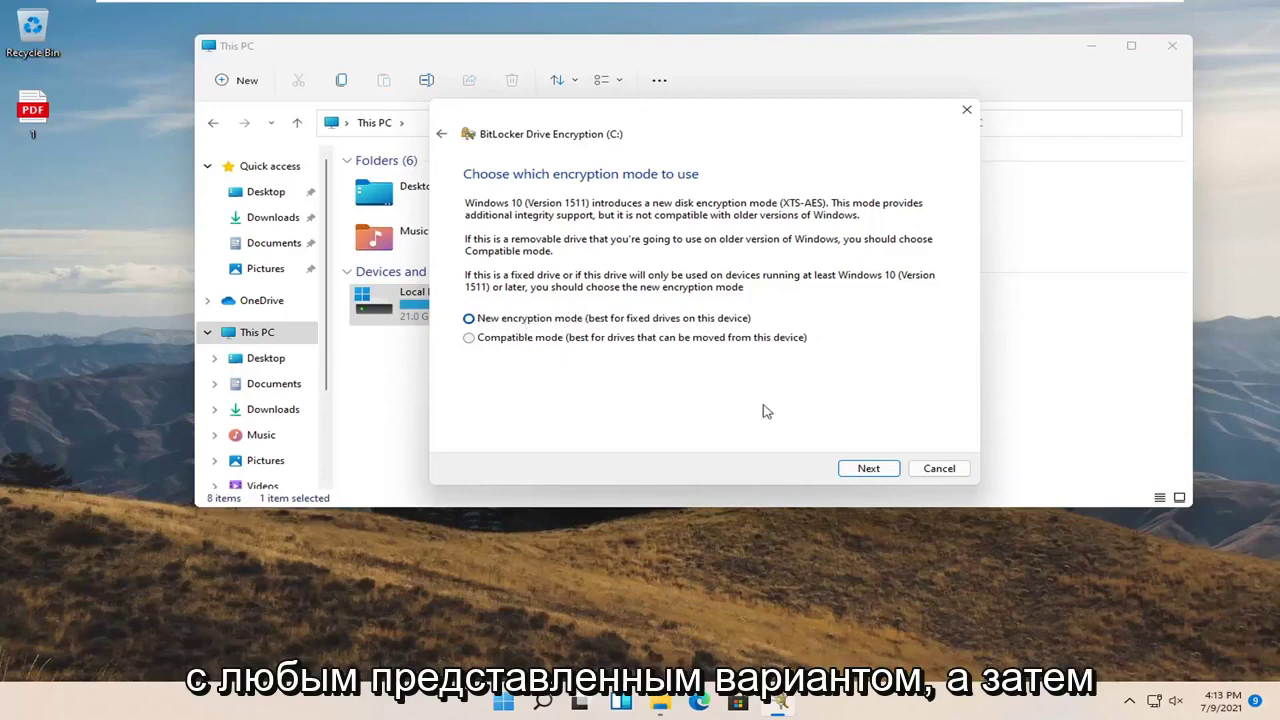
left_click(852, 468)
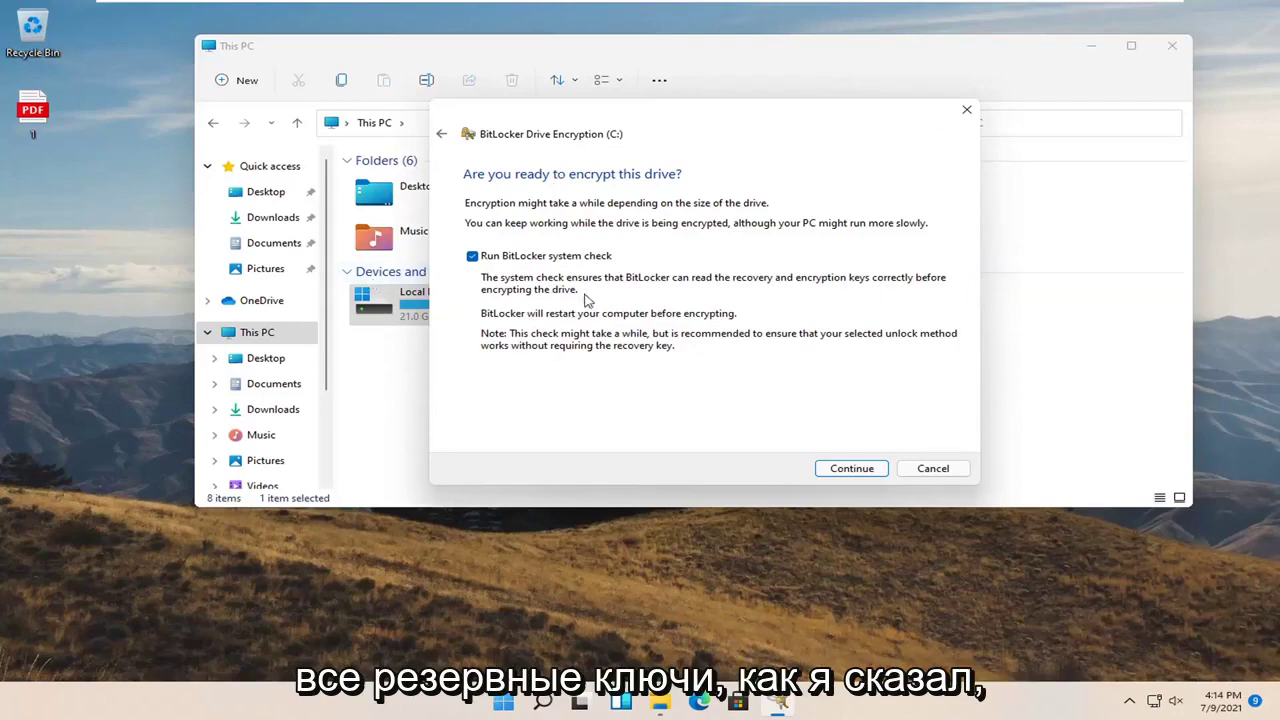
Start the encryption of C:, close File Explorer, and restart the PC from the Start menu
left_click(855, 471)
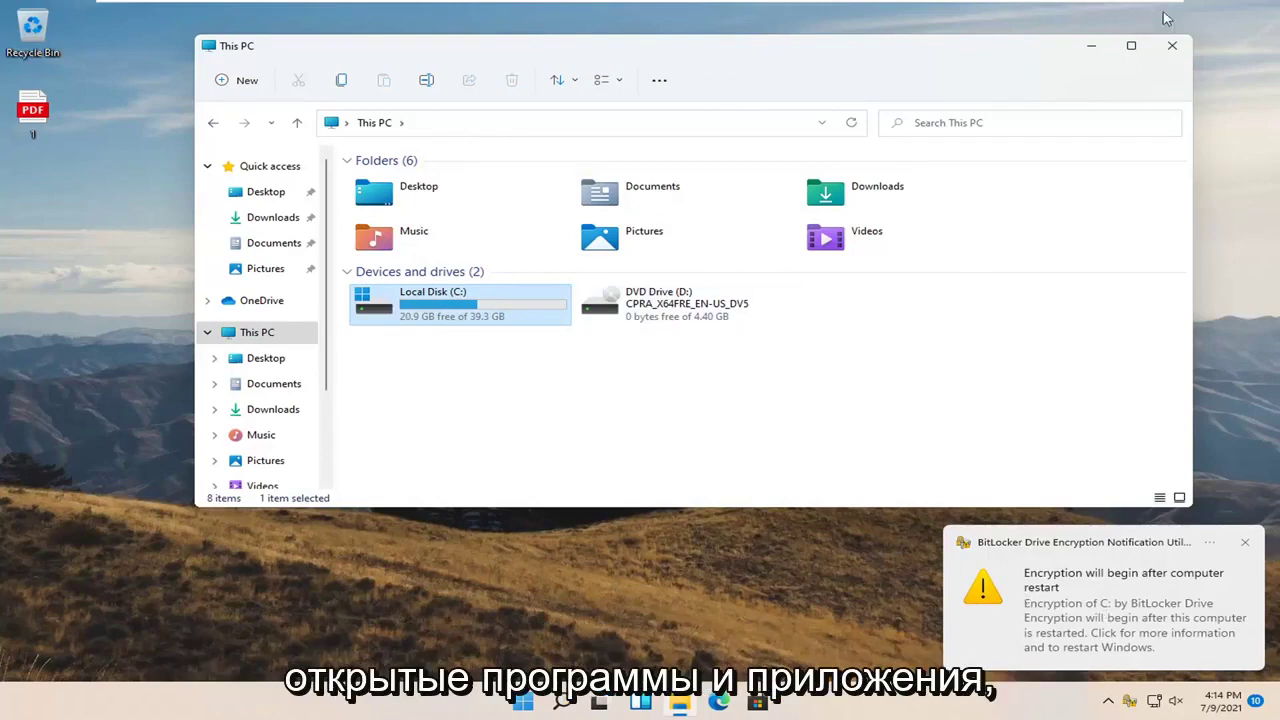
left_click(1172, 45)
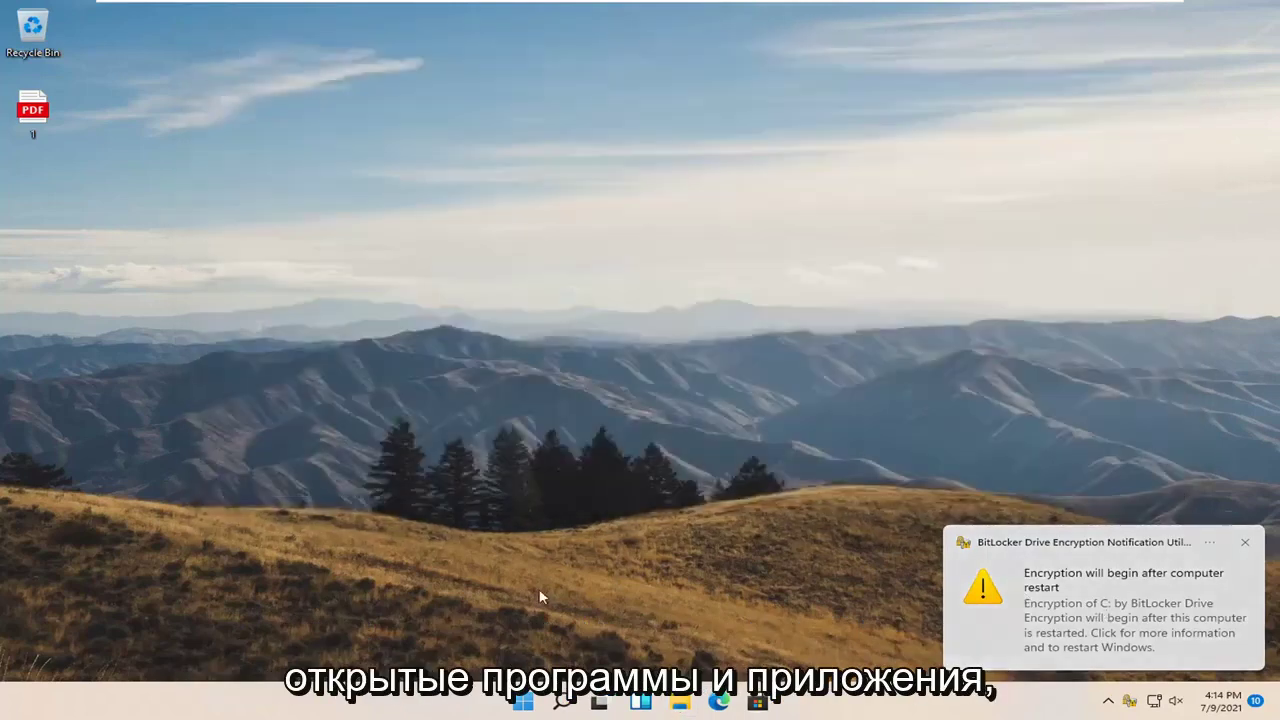
right_click(523, 701)
mouse_move(605, 640)
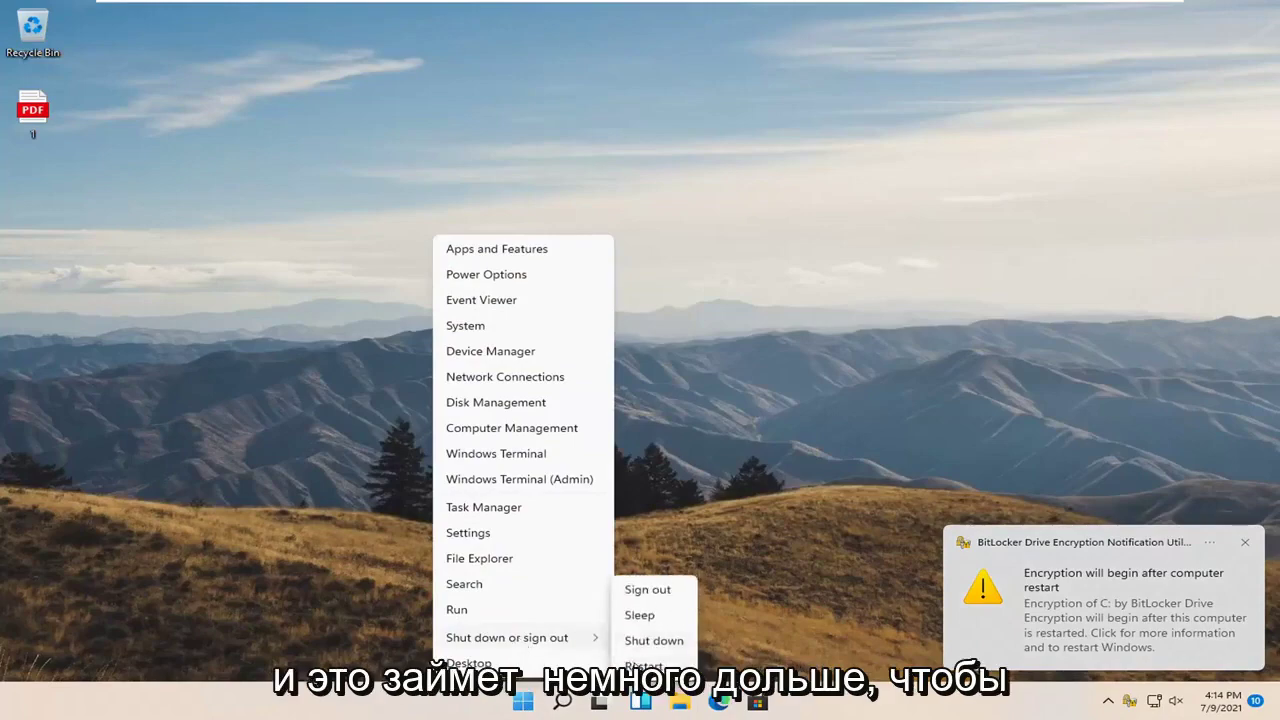
left_click(641, 665)
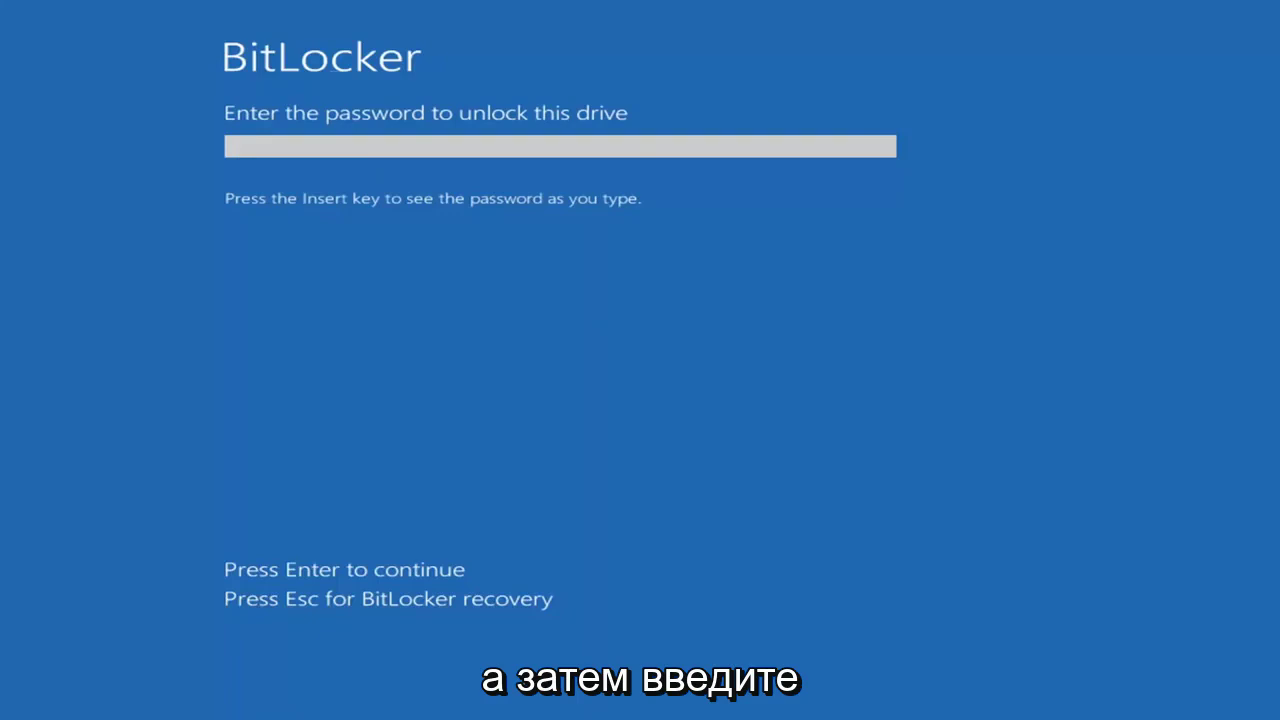
Enter the BitLocker startup password at the pre-boot screen to unlock drive C:
type("1")
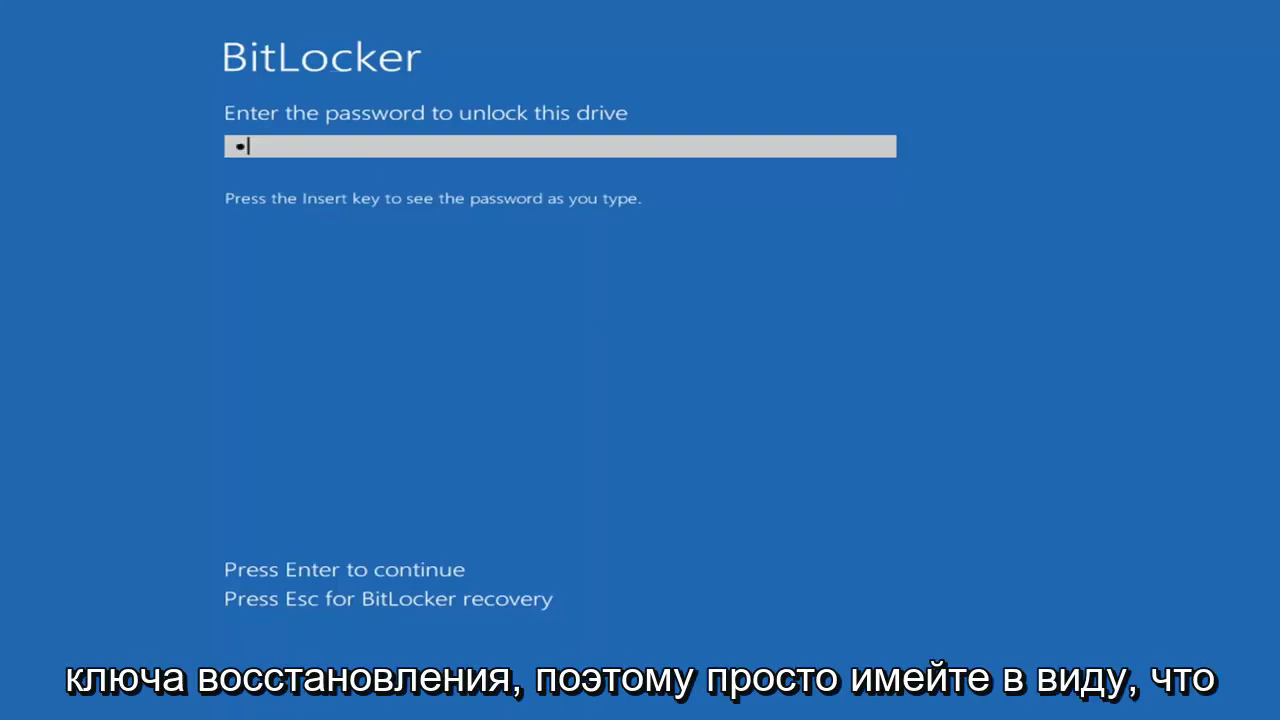
type("234")
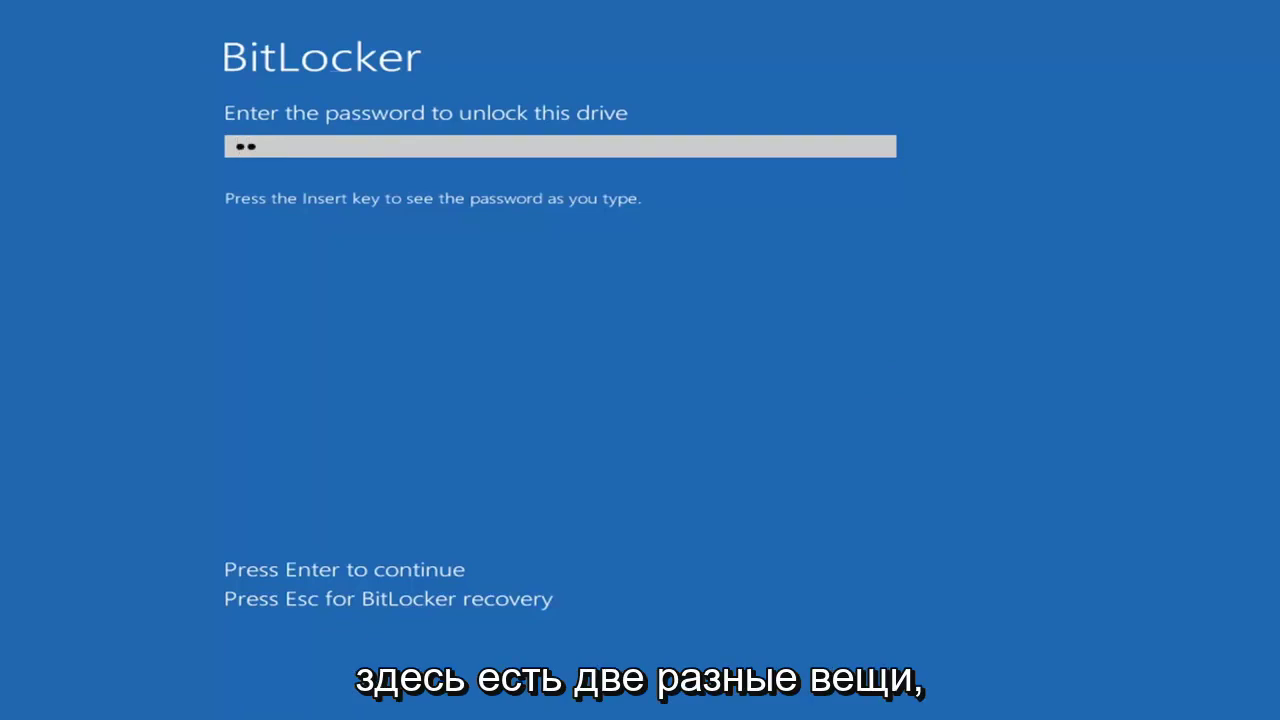
type("567890")
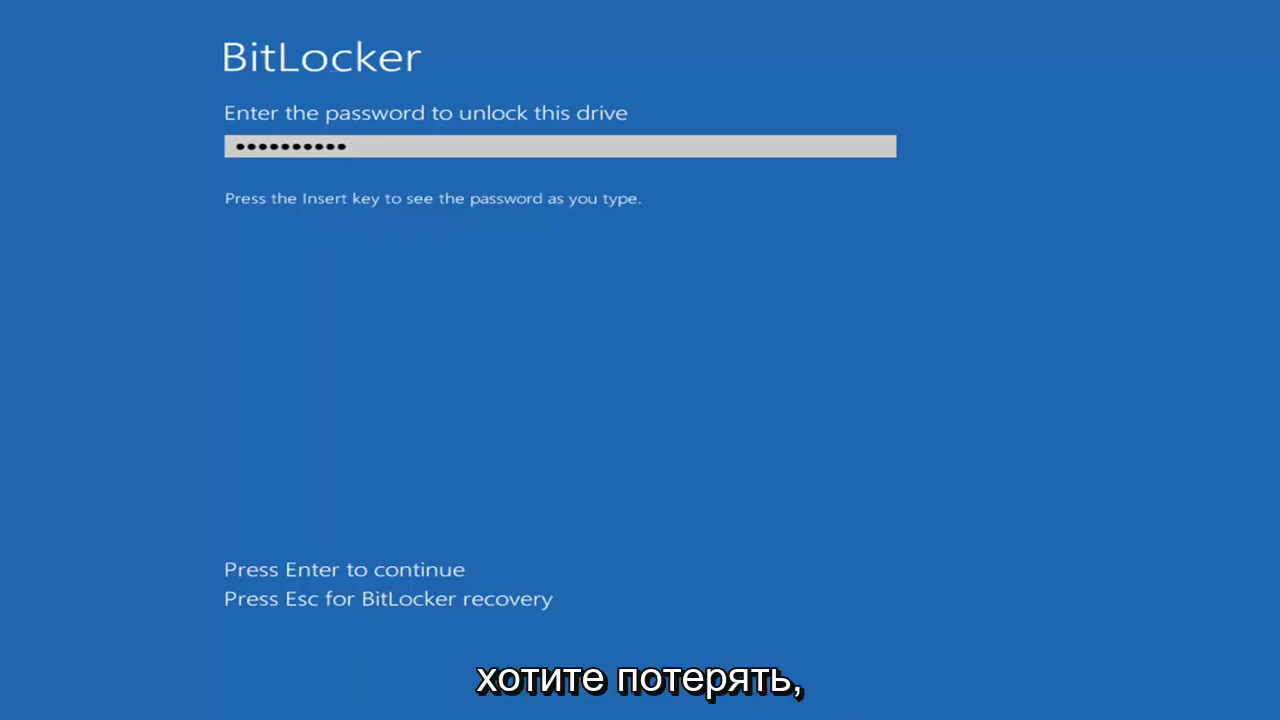
key("Return")
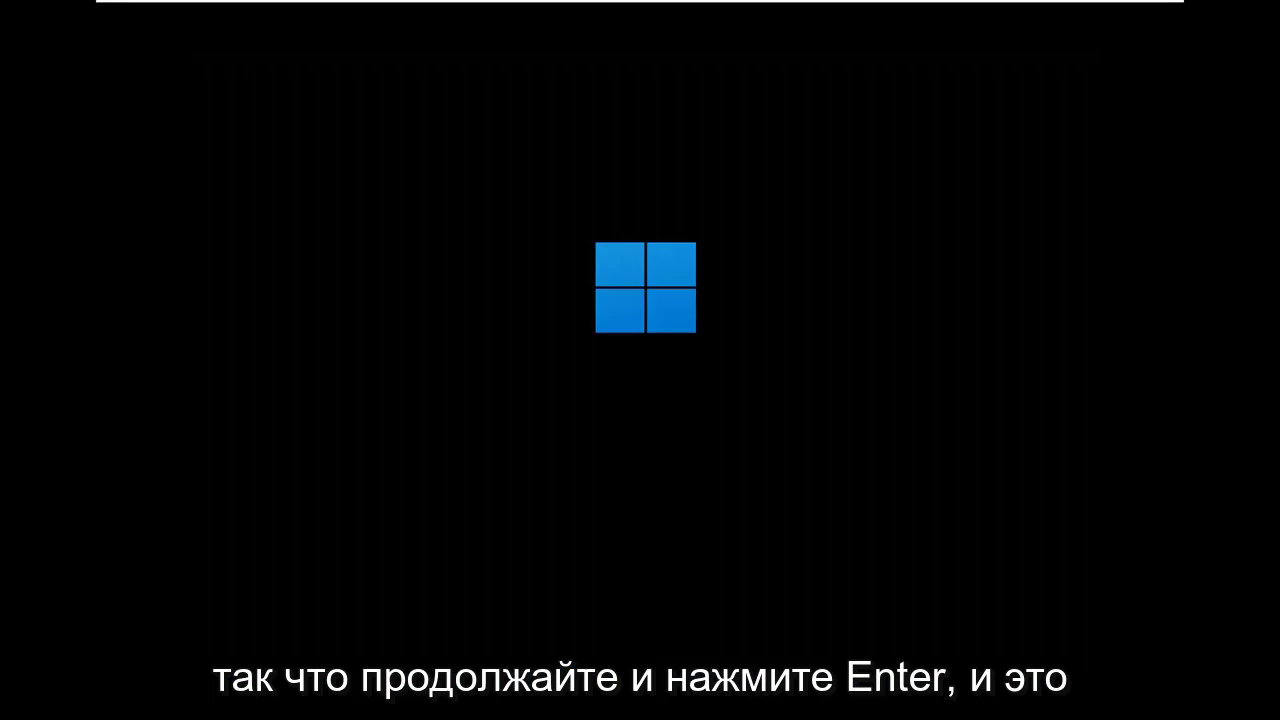